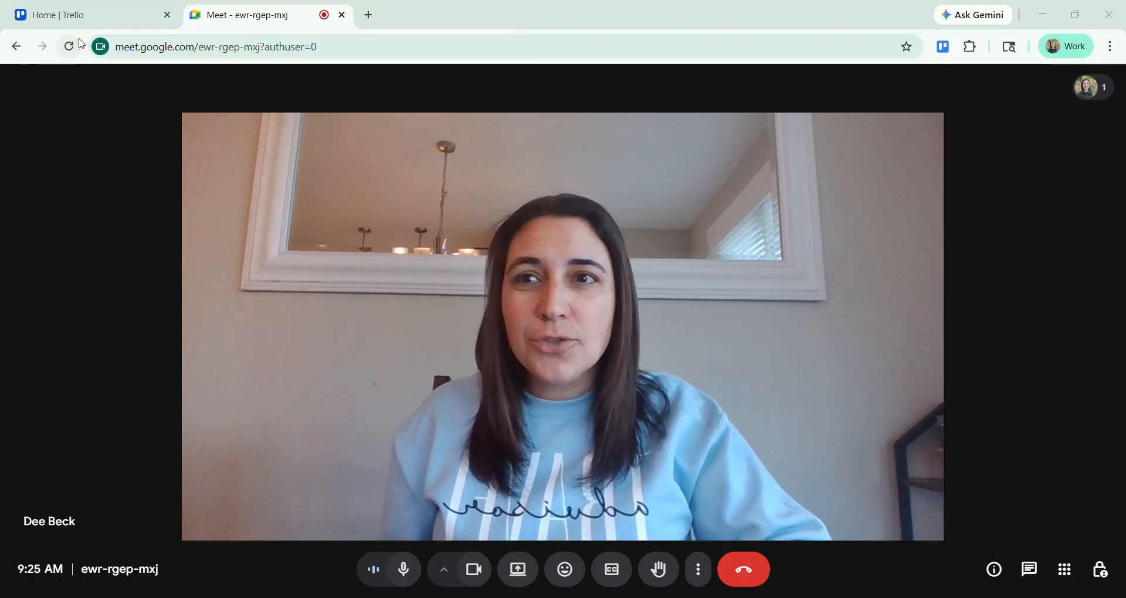
Step: Switch to Trello and open the workspace's name and details form, then leave it
left_click(98, 17)
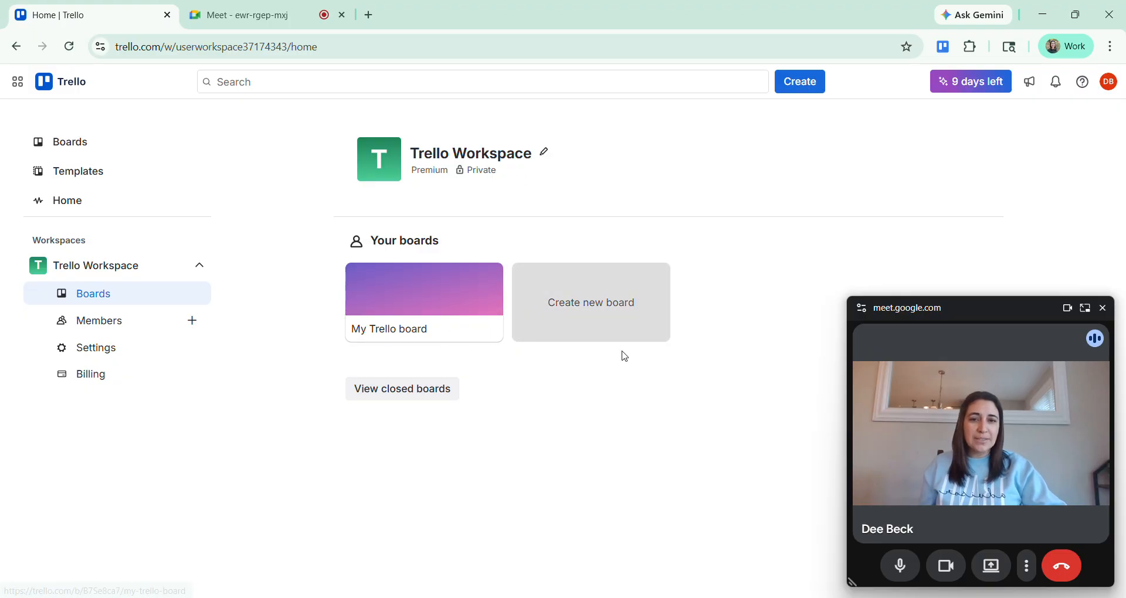
left_click(543, 158)
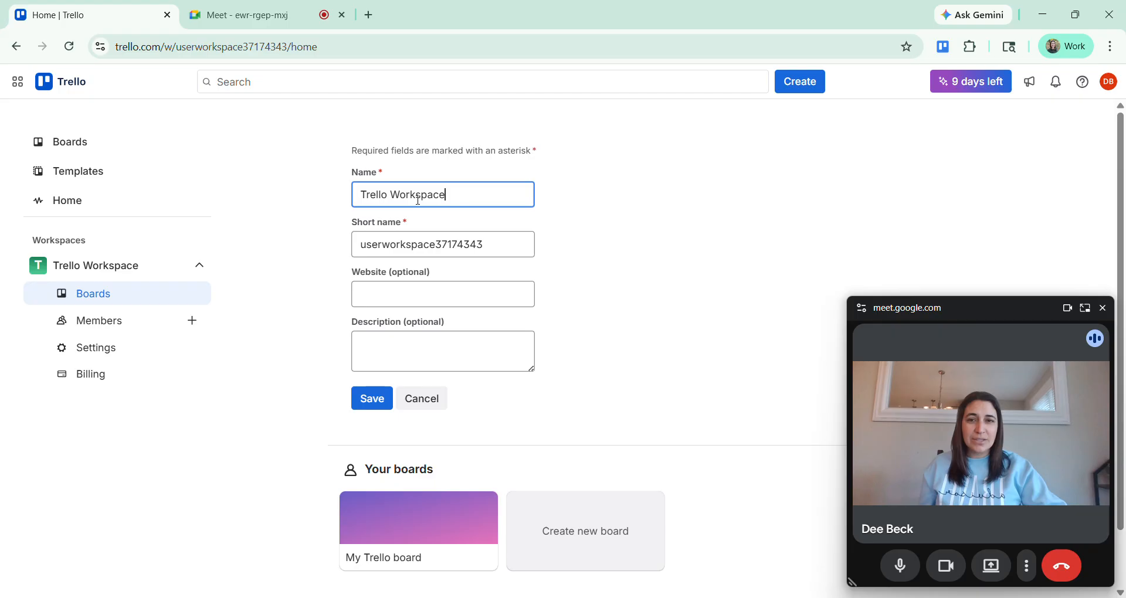
left_click_drag(448, 195, 322, 191)
left_click(757, 283)
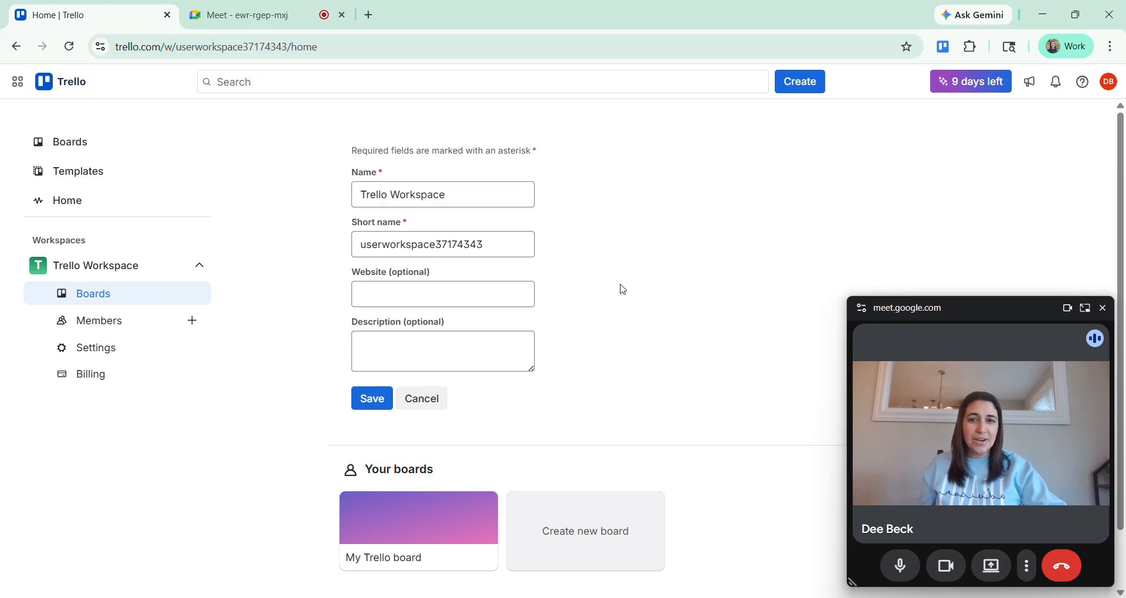
scroll(354, 352, "down", 2)
left_click(375, 329)
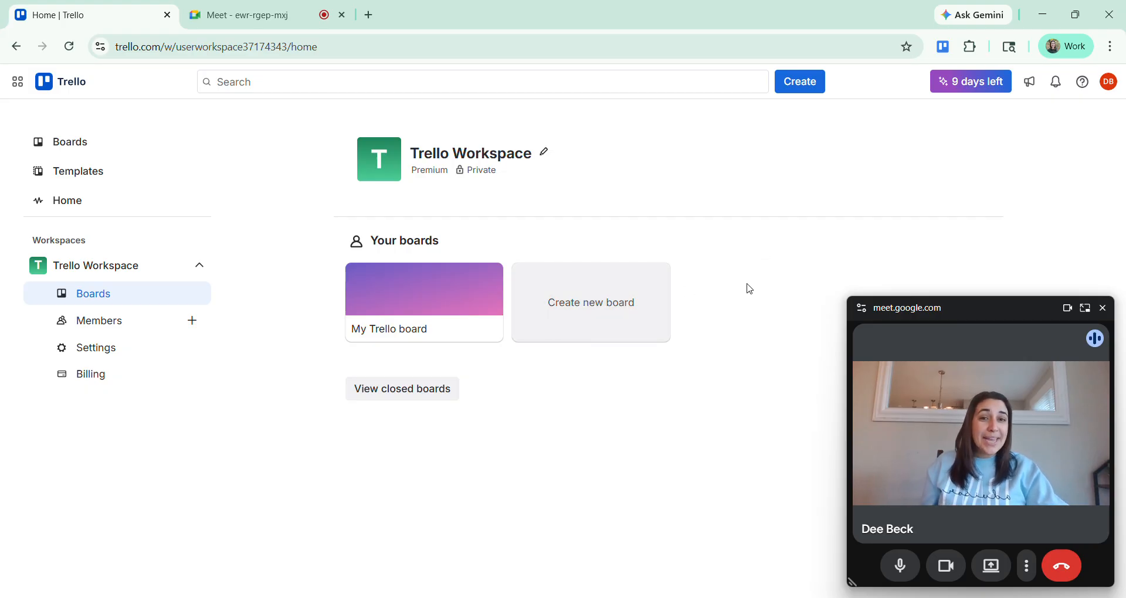
Step: Create a new board titled "My 1st Trello Board" with Workspace visibility
left_click(598, 311)
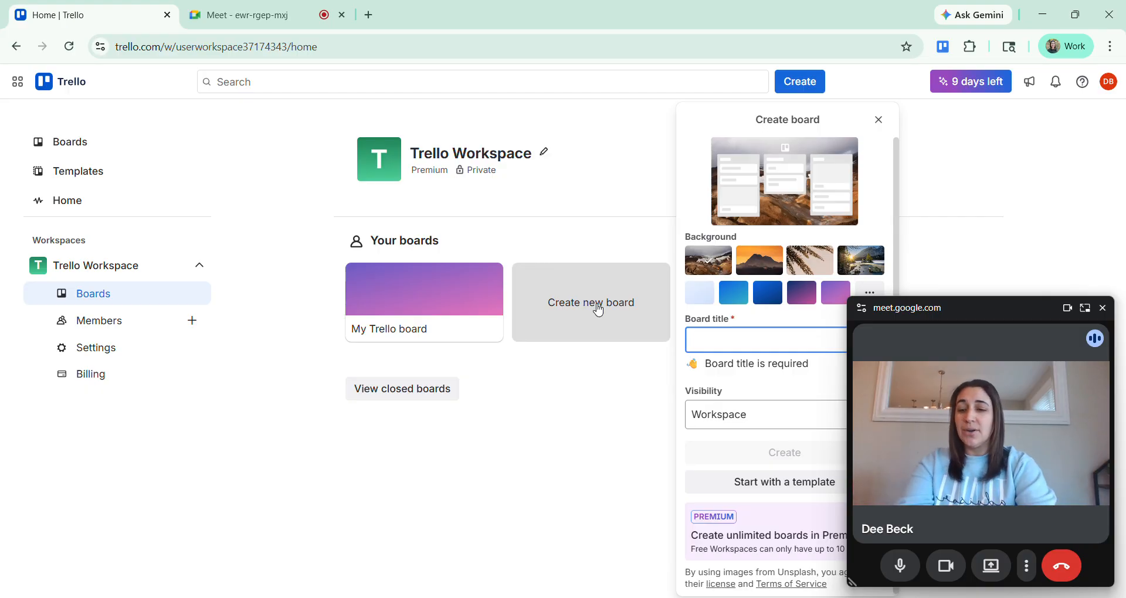
type("My")
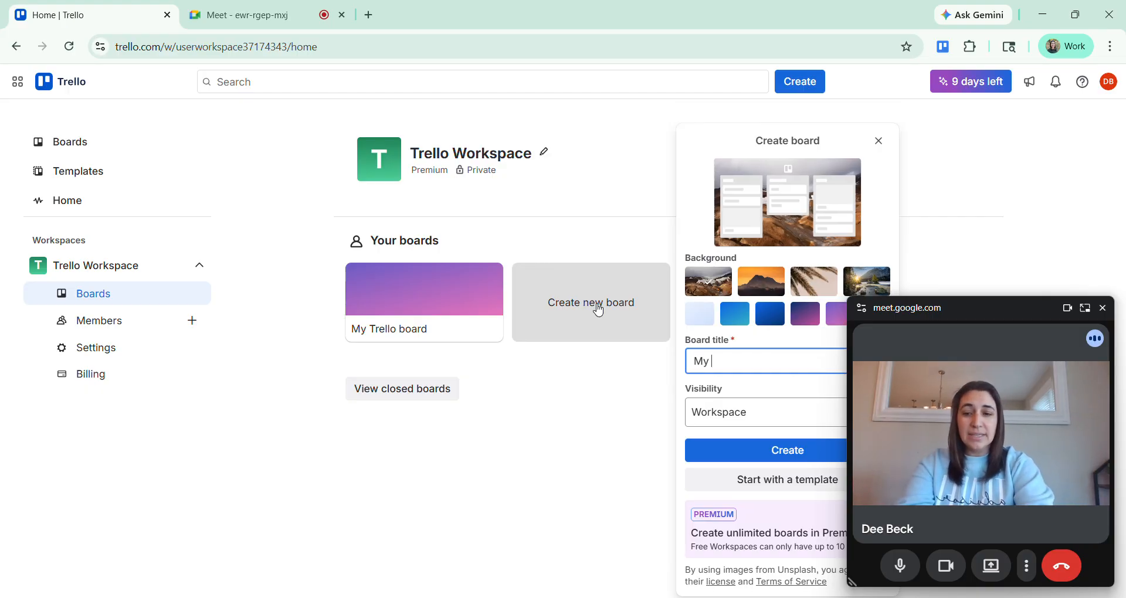
type(" 1st Trello")
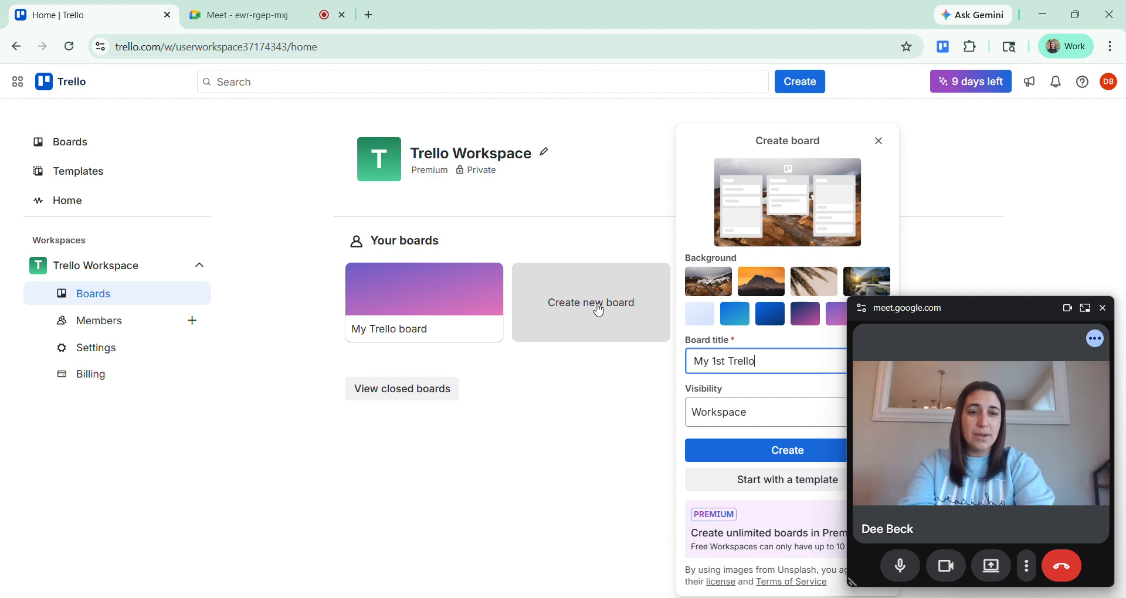
type(" Board")
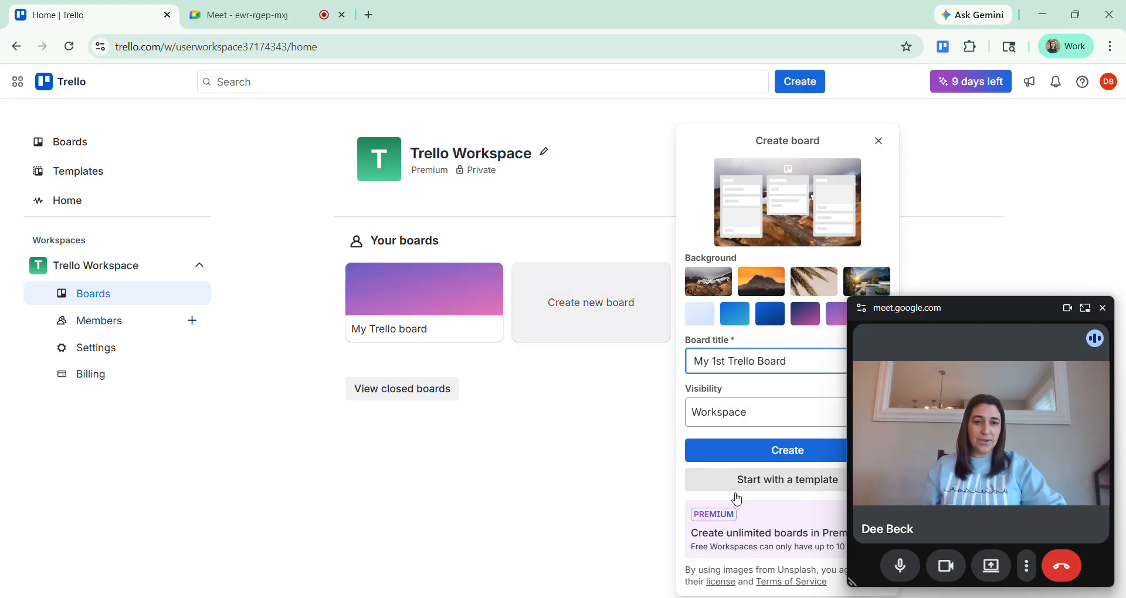
left_click(785, 464)
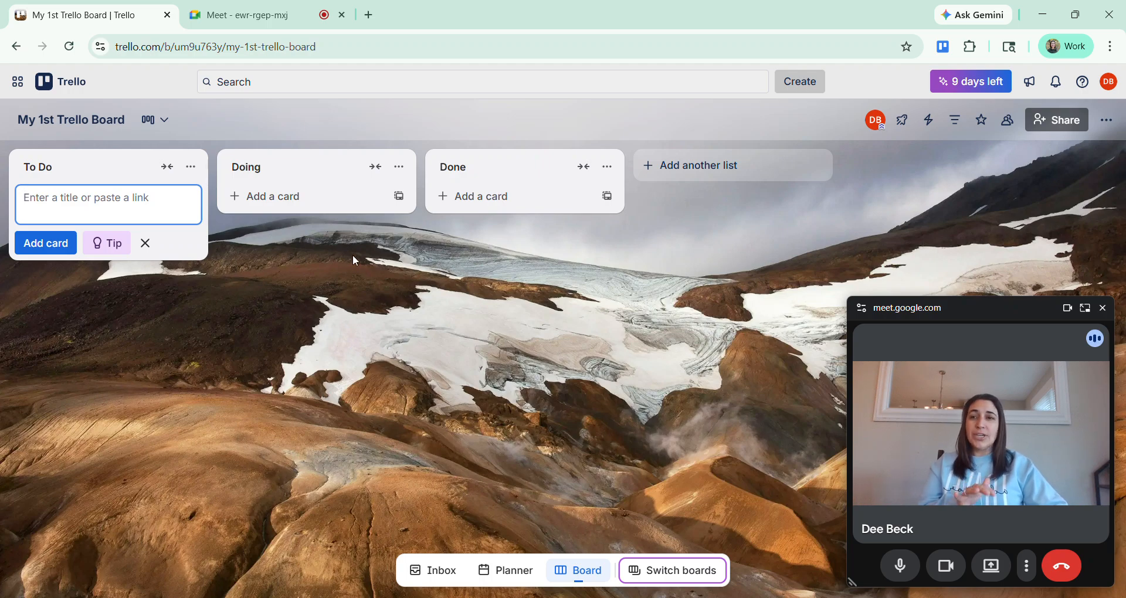
Step: Rename the board as "rename our new board"
left_click(61, 119)
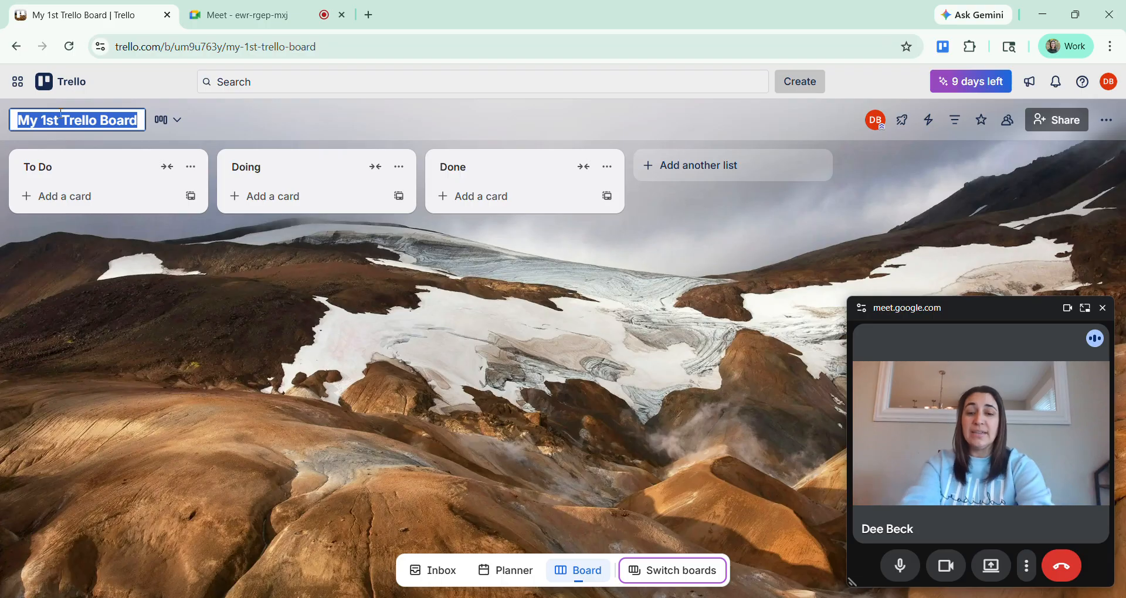
type("rename")
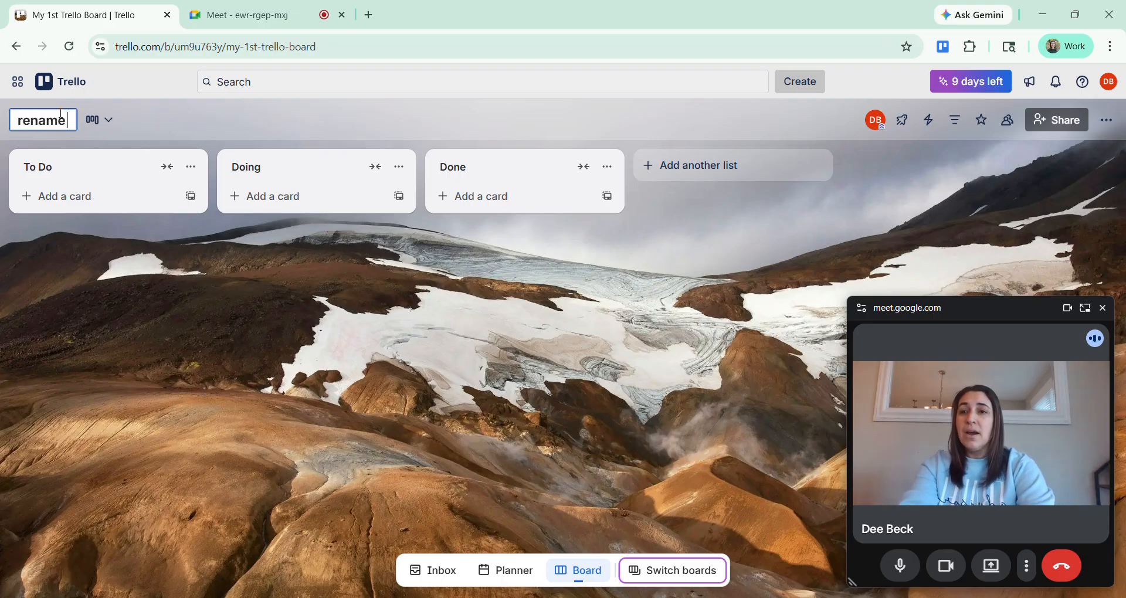
type(" our new board")
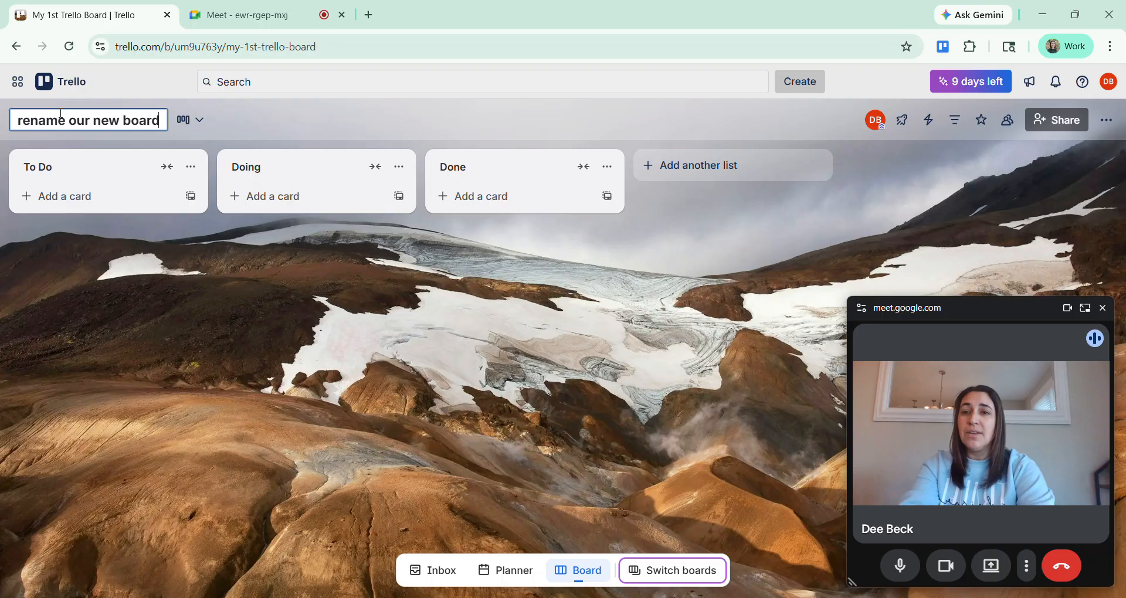
key("Return")
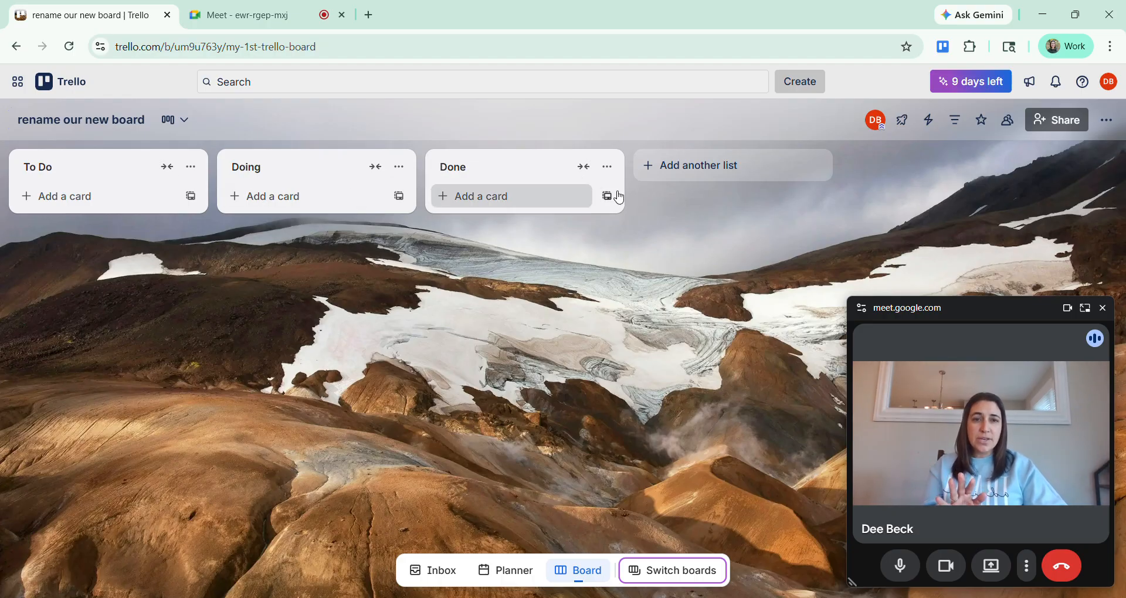
Step: Rename the To Do list to "BRAIN DUMP" and the Doing list to "TO DO NOW"
left_click(719, 175)
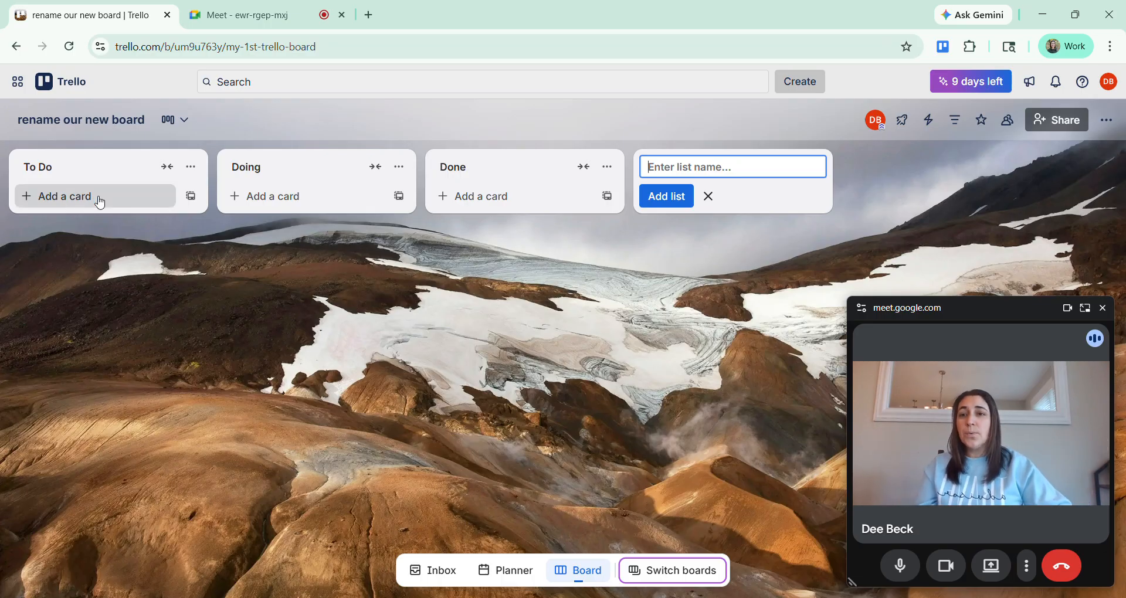
left_click(80, 167)
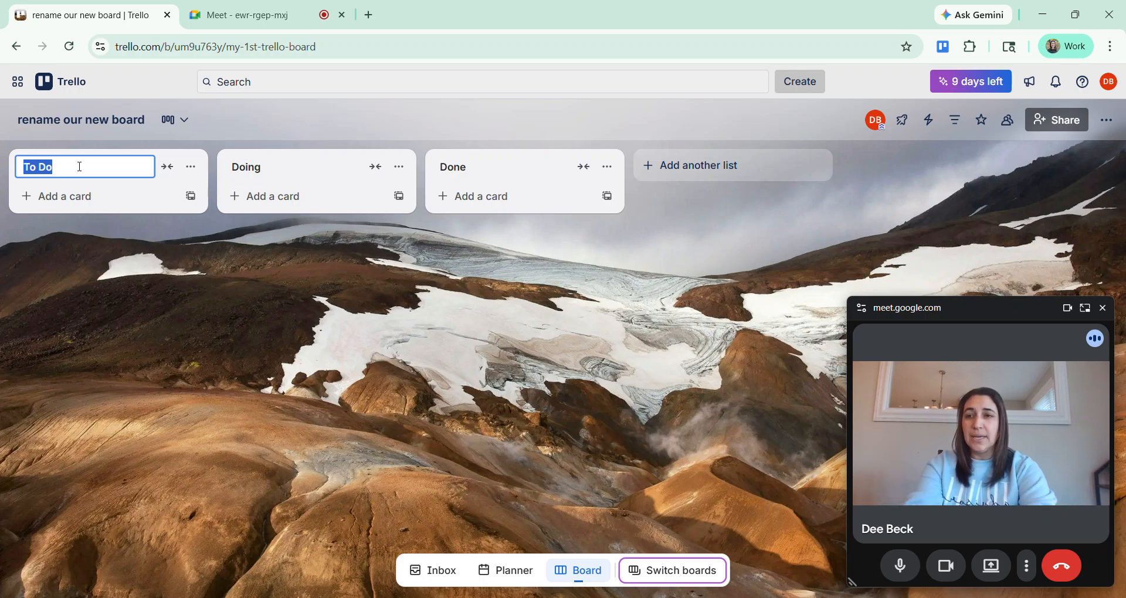
type("BRAIN DUMP")
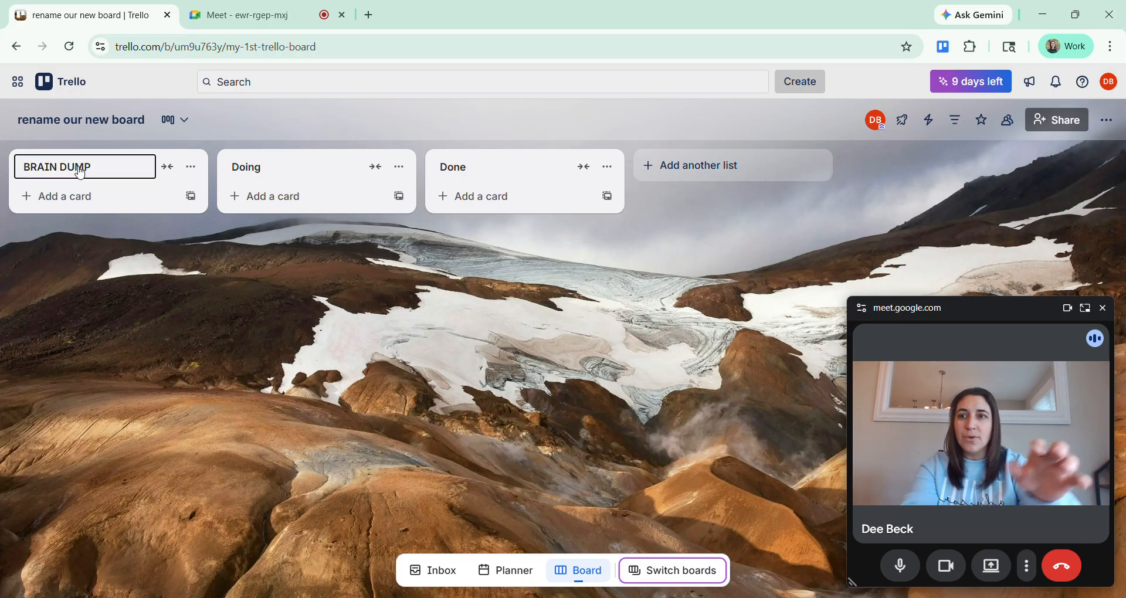
left_click(270, 170)
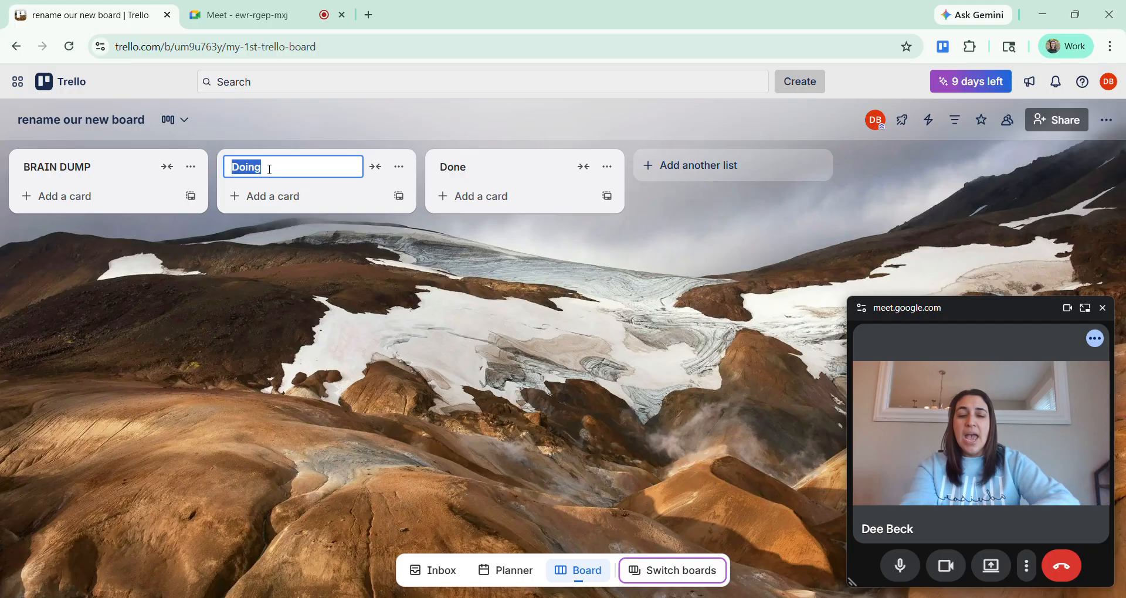
type("TO DO NOW")
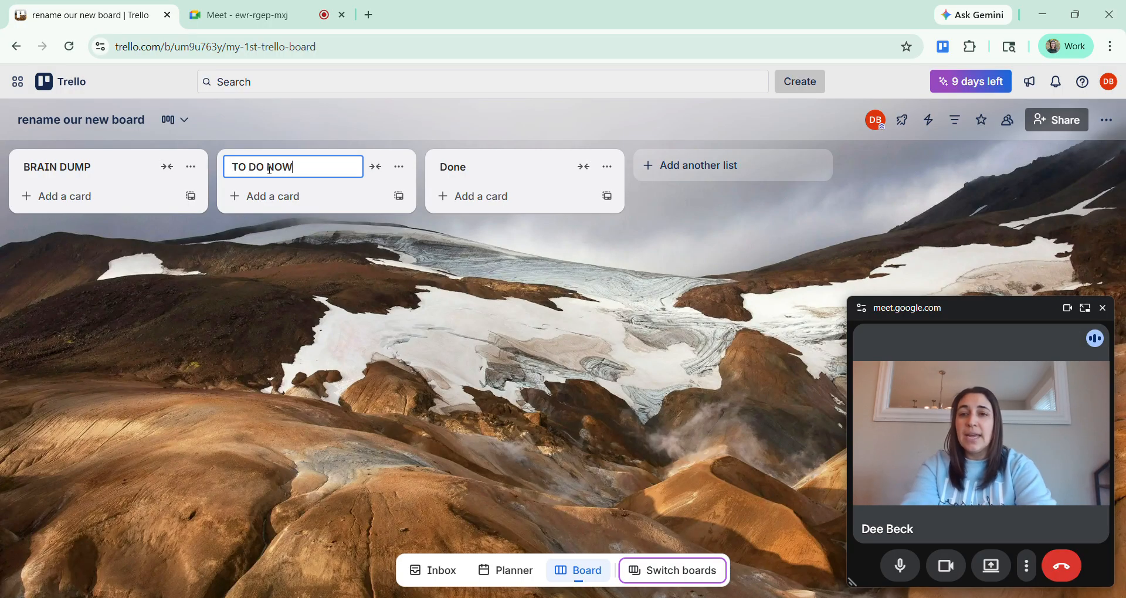
key("Return")
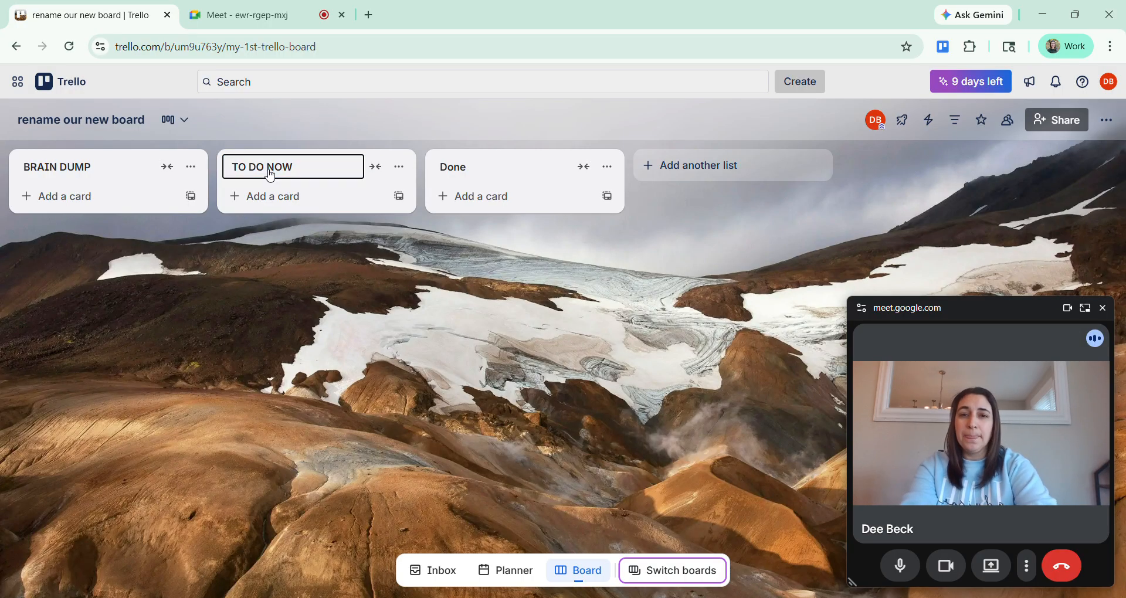
Step: Rename the Done list to "TO DO SOON"
left_click(472, 169)
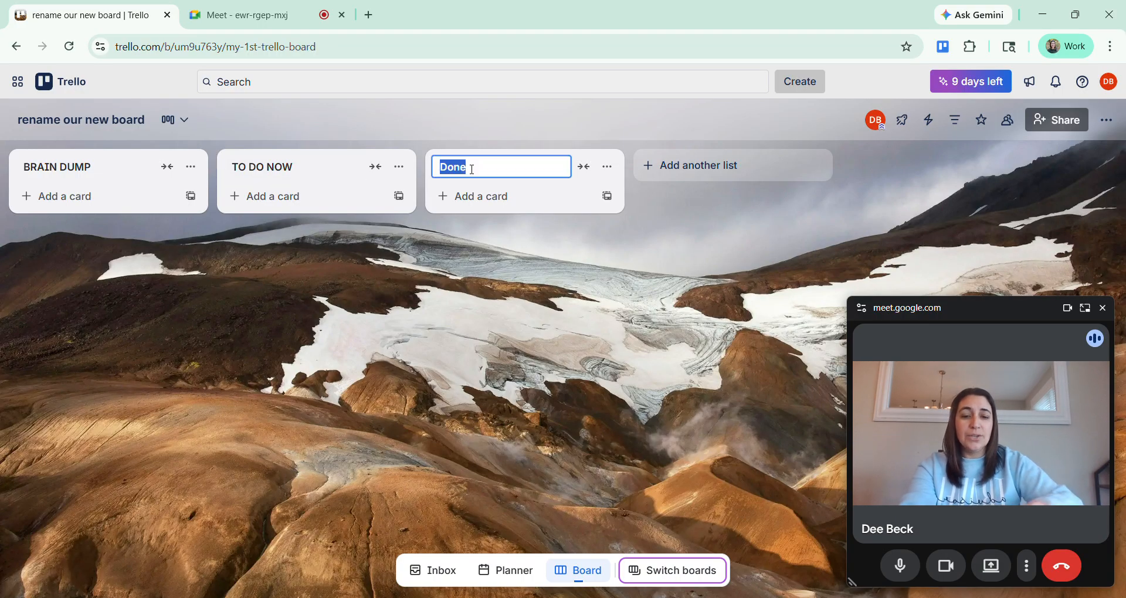
type("TO DO")
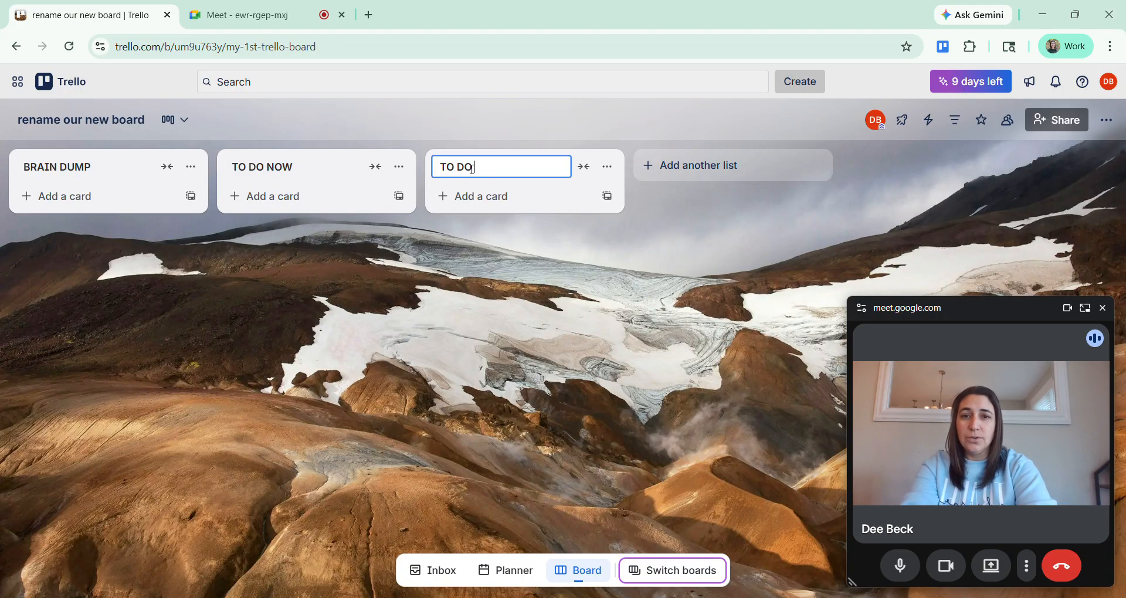
type(" SOON")
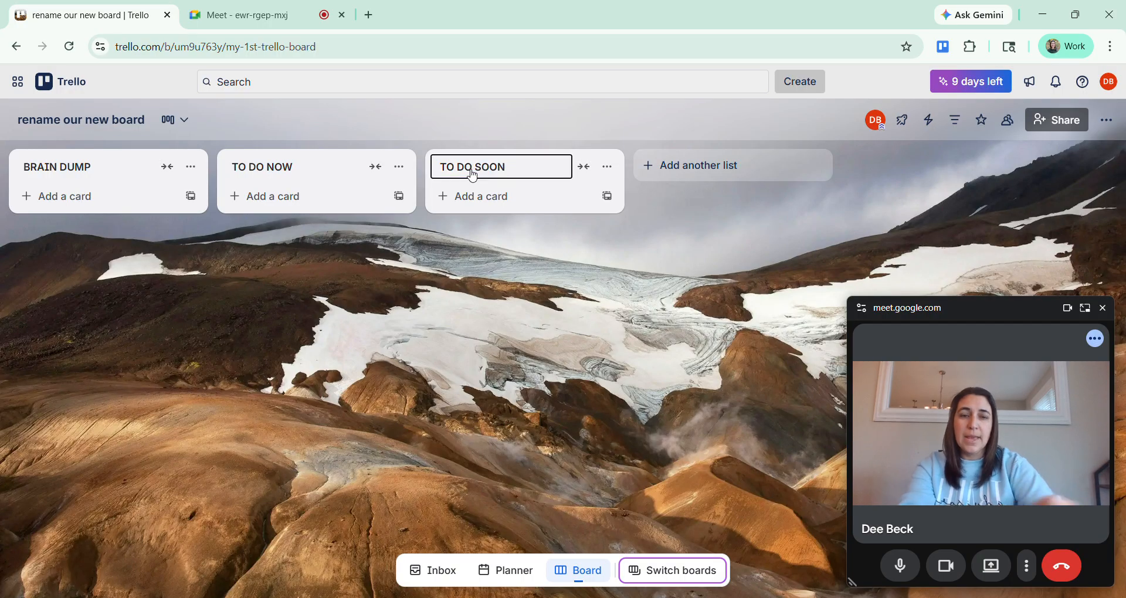
Step: Add a new list named "TO DO LATER" after the TO DO SOON list
left_click(733, 168)
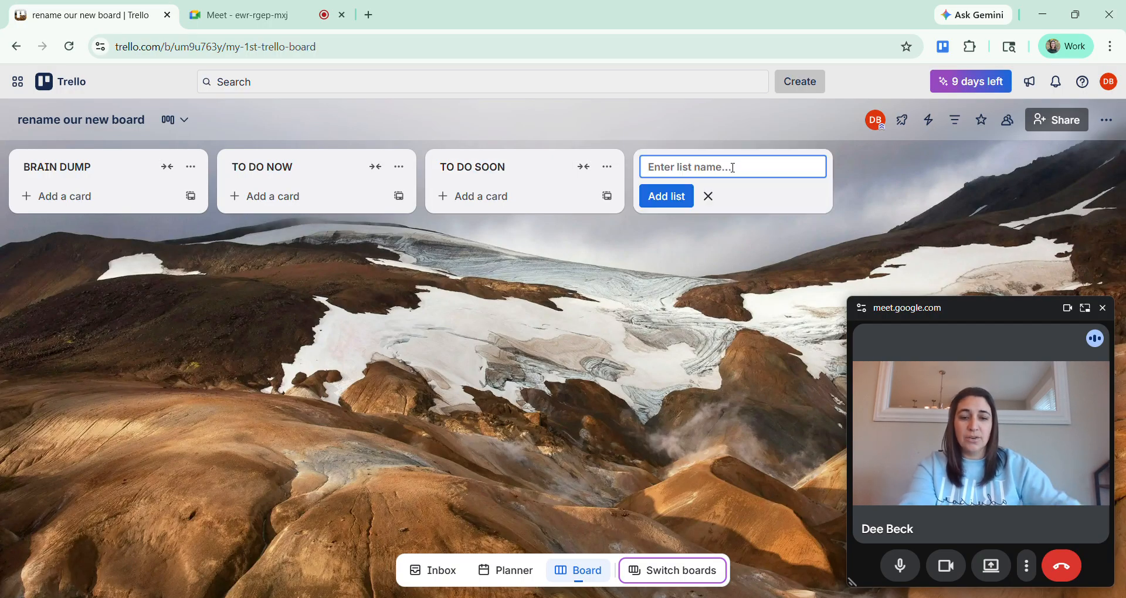
type("TO DO LATER")
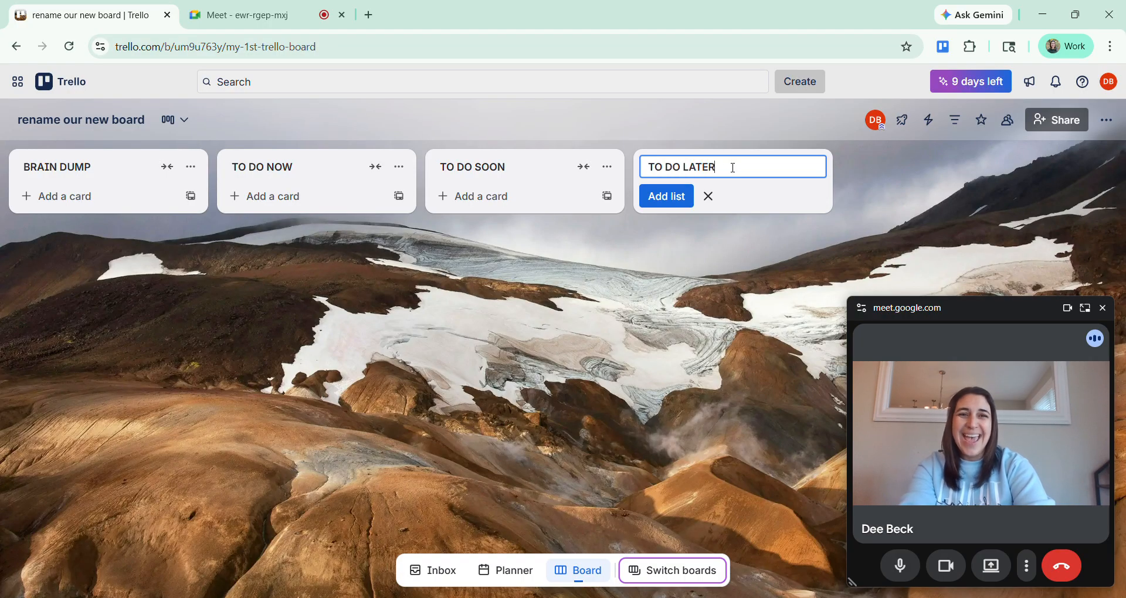
key("Return")
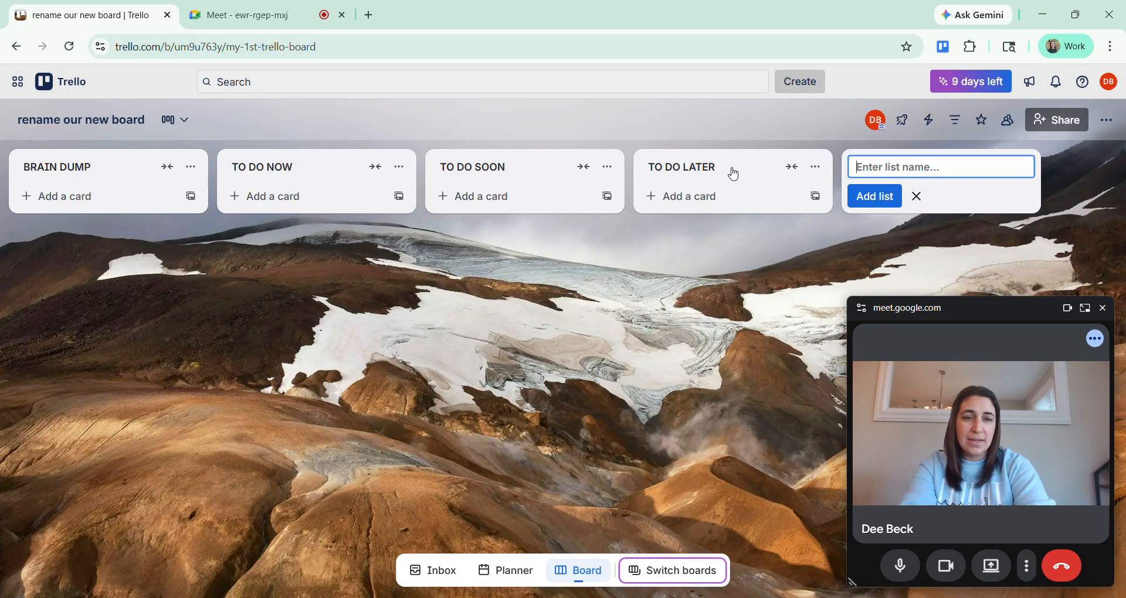
Step: Add a final list named "COMPLETED" with a party popper emoji and close the new-list entry
type("COMPLETED")
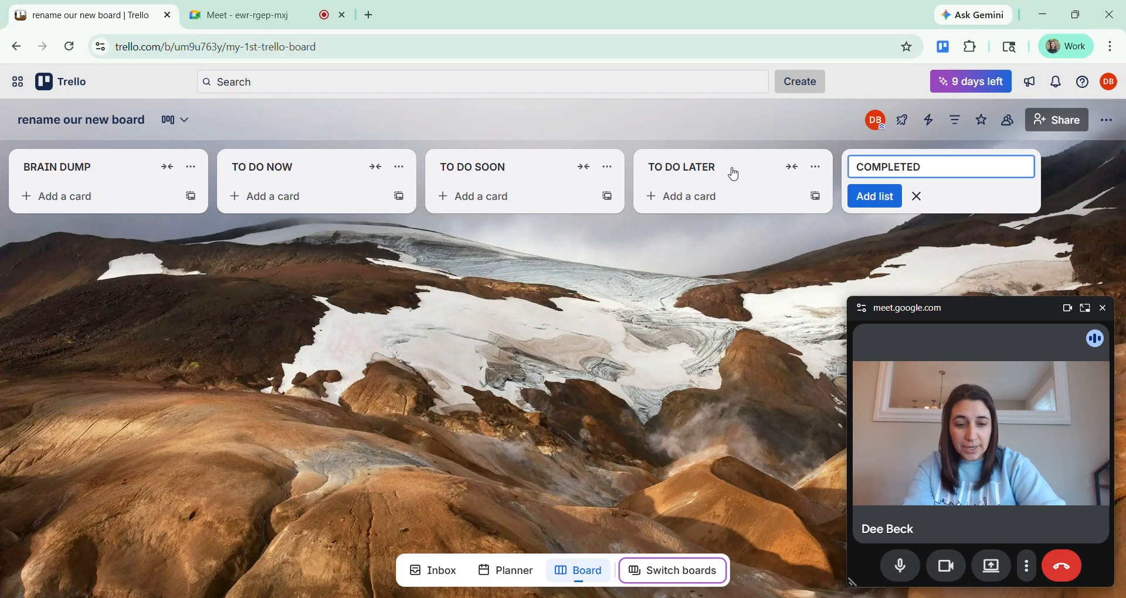
key("super+period")
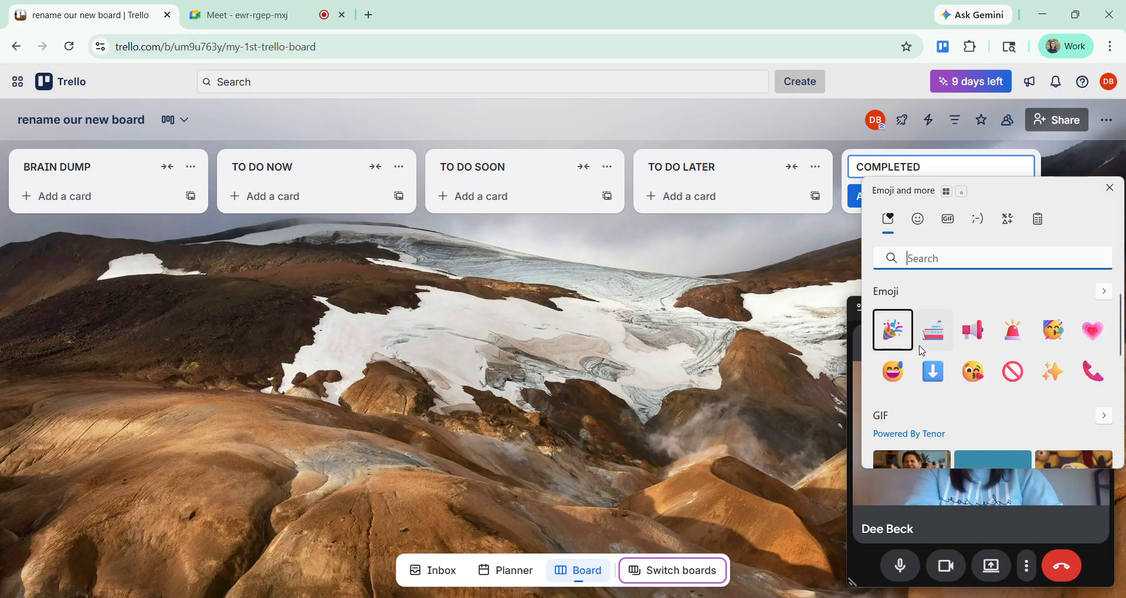
left_click(893, 333)
left_click(972, 161)
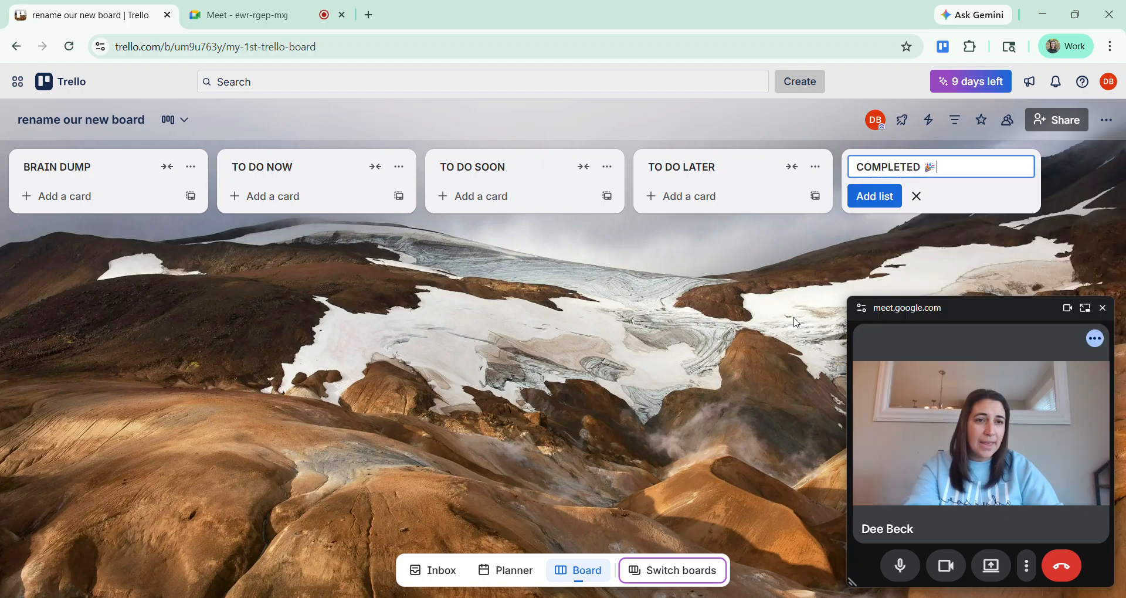
key("Return")
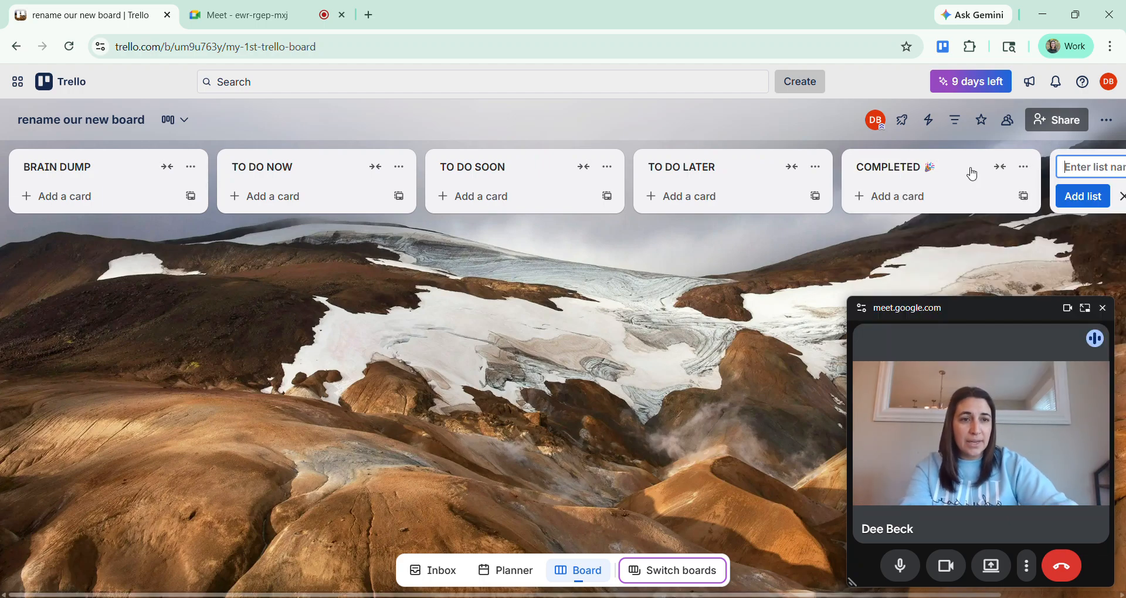
left_click(572, 370)
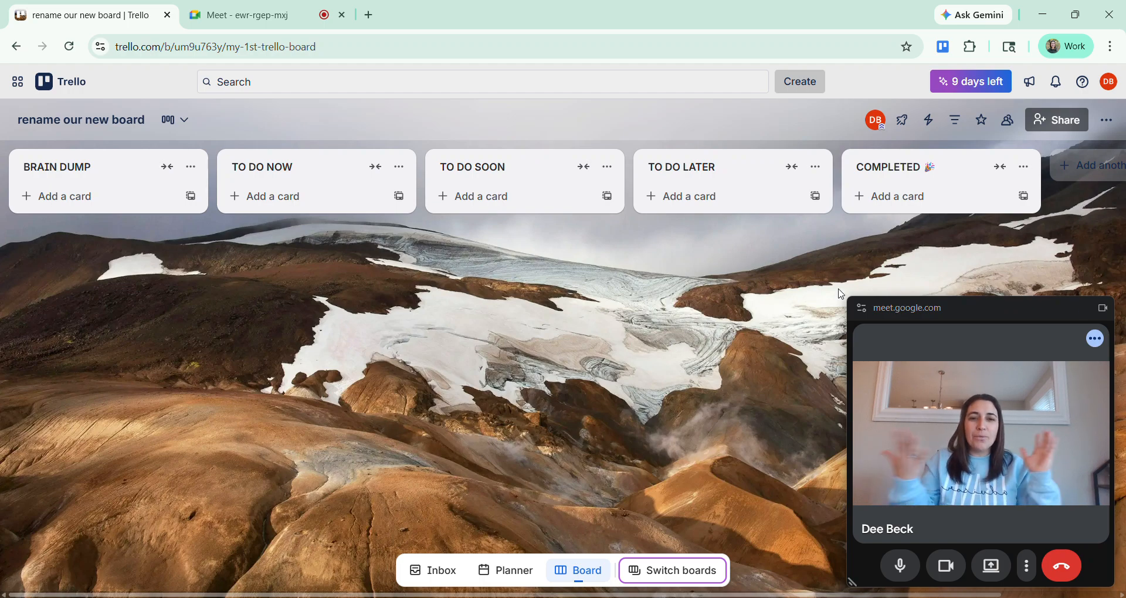
Step: Move the floating Meet call window off the area where the board menu opens
left_click(1107, 121)
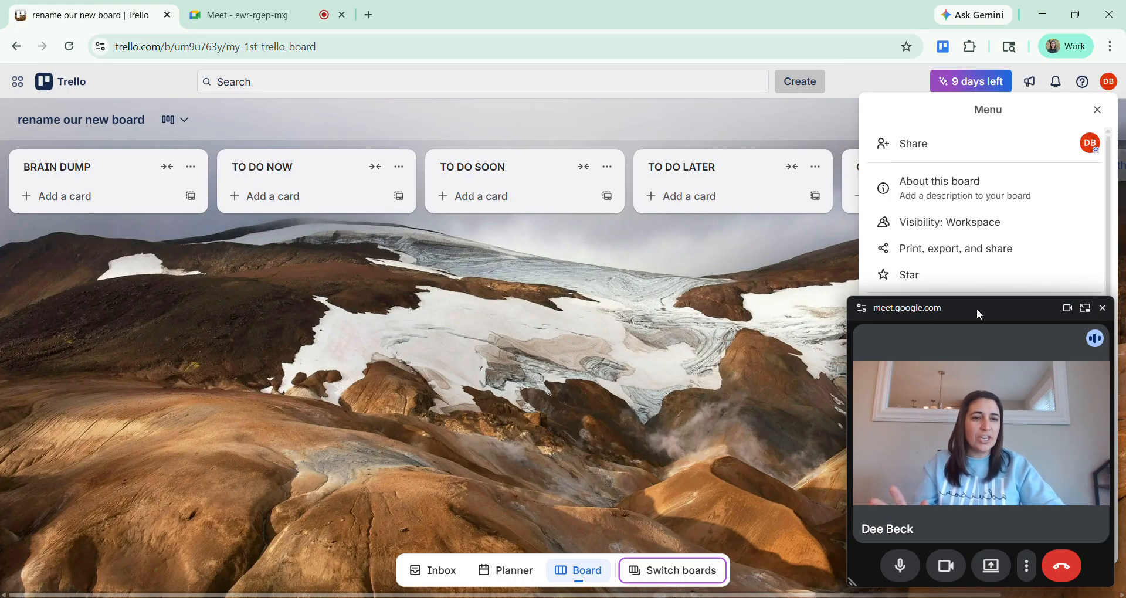
left_click_drag(977, 308, 403, 250)
left_click(707, 319)
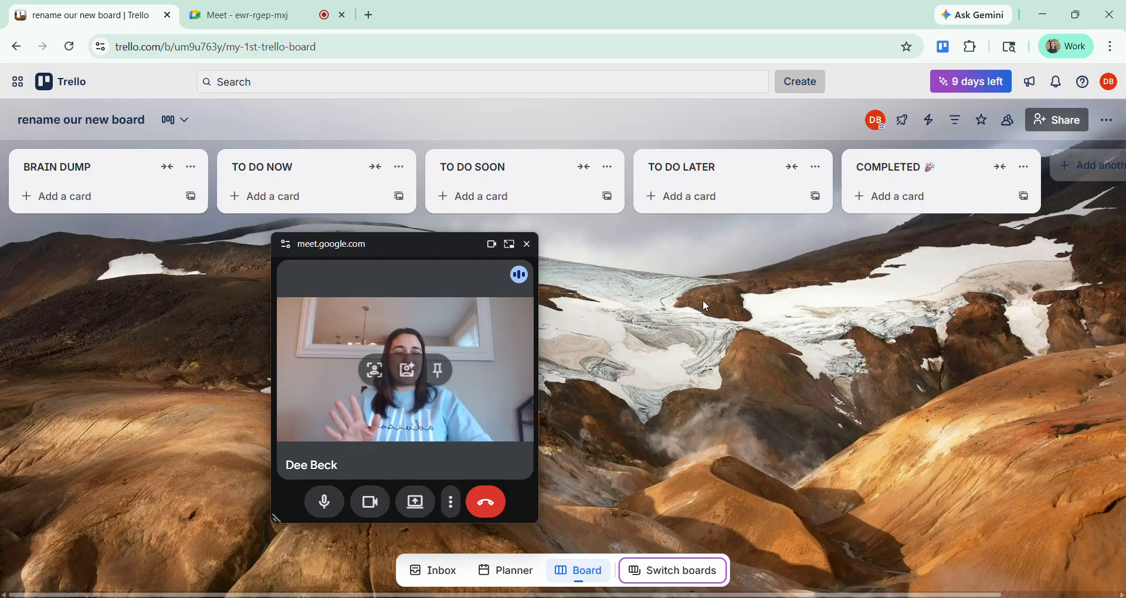
Step: Change the board background to the pale blue gradient from the Colors collection
left_click(1109, 121)
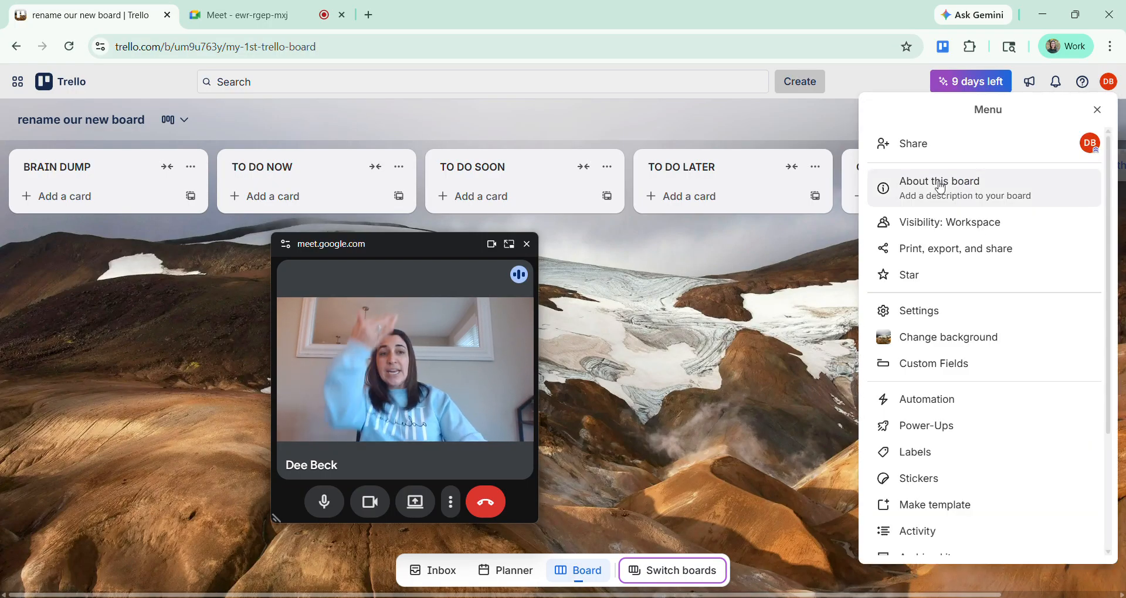
left_click(942, 339)
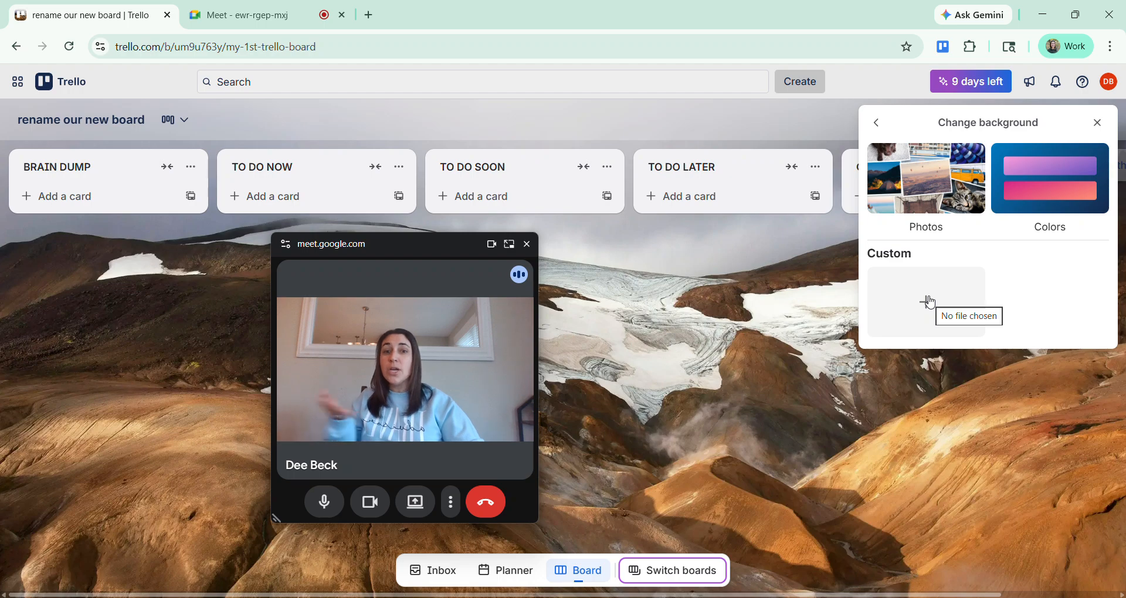
left_click(1023, 188)
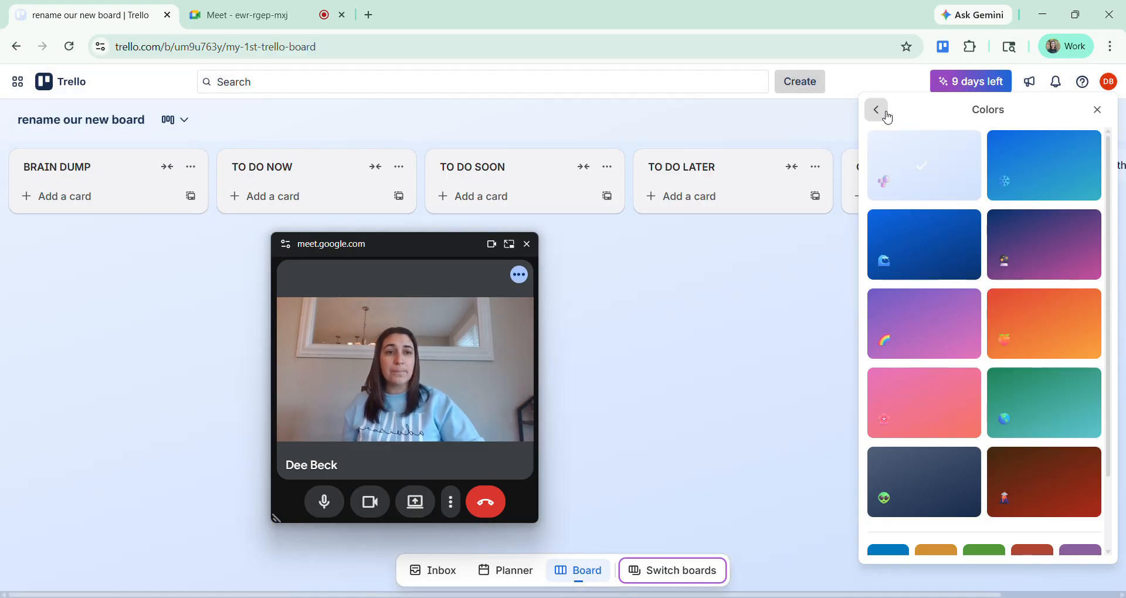
Step: Switch from the Colors backgrounds to the Photos collection, search it for "BEACH" and browse the pictures
left_click(878, 112)
left_click(929, 193)
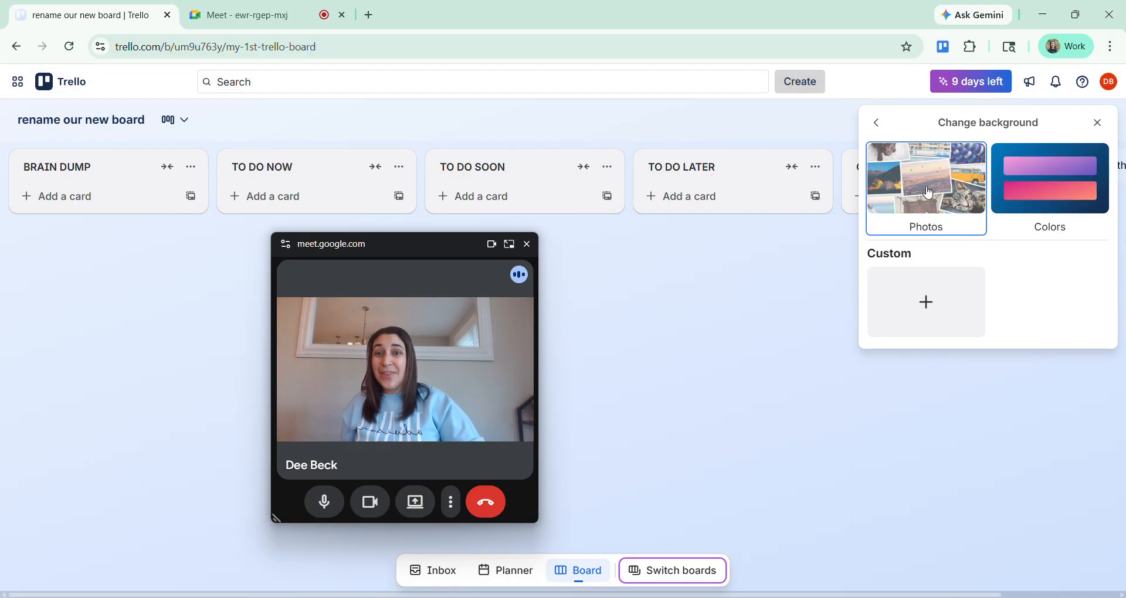
left_click(959, 159)
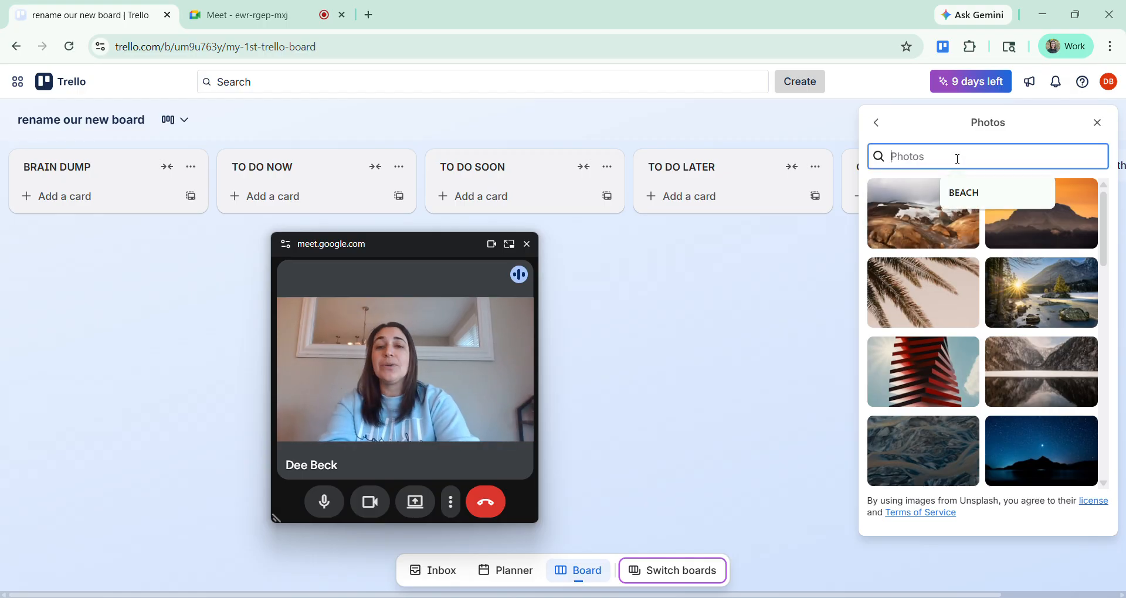
type("BEACH")
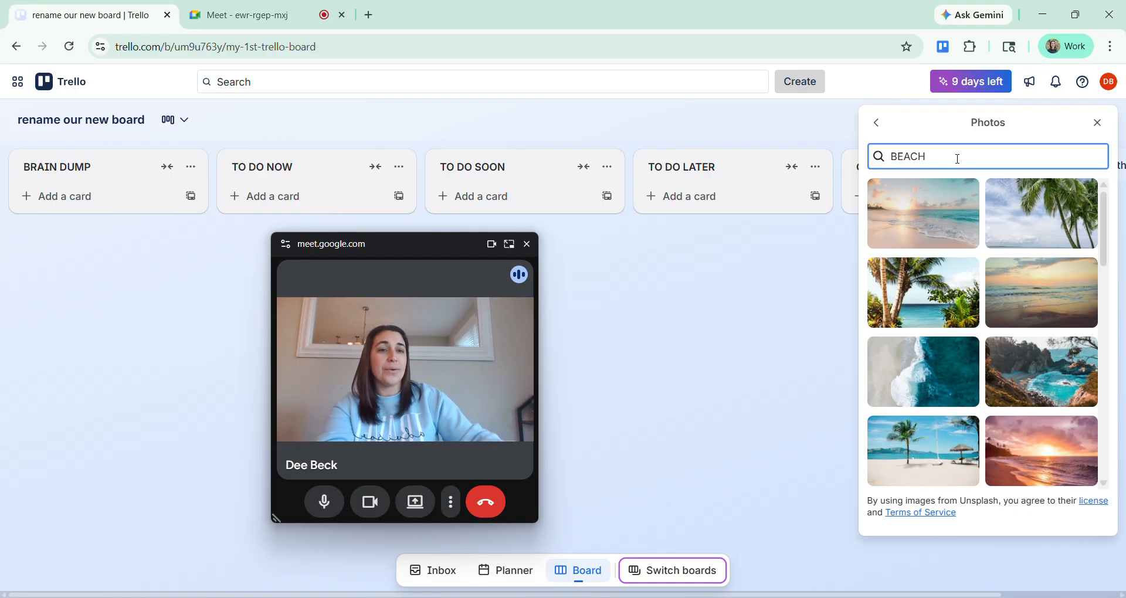
scroll(968, 287, "down", 2)
scroll(968, 287, "down", 10)
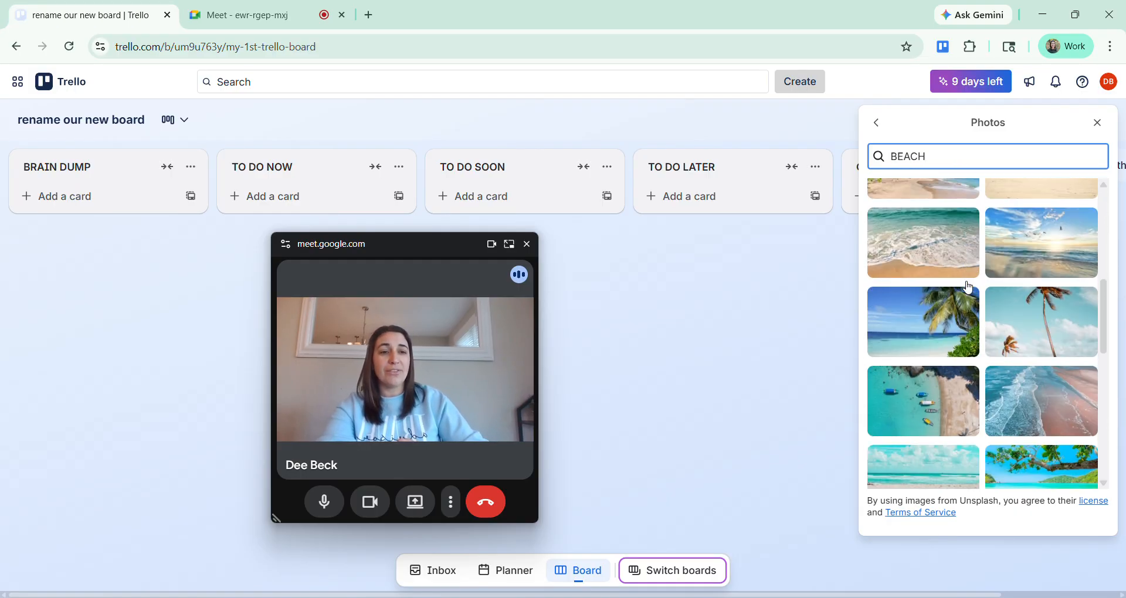
scroll(968, 287, "down", 1)
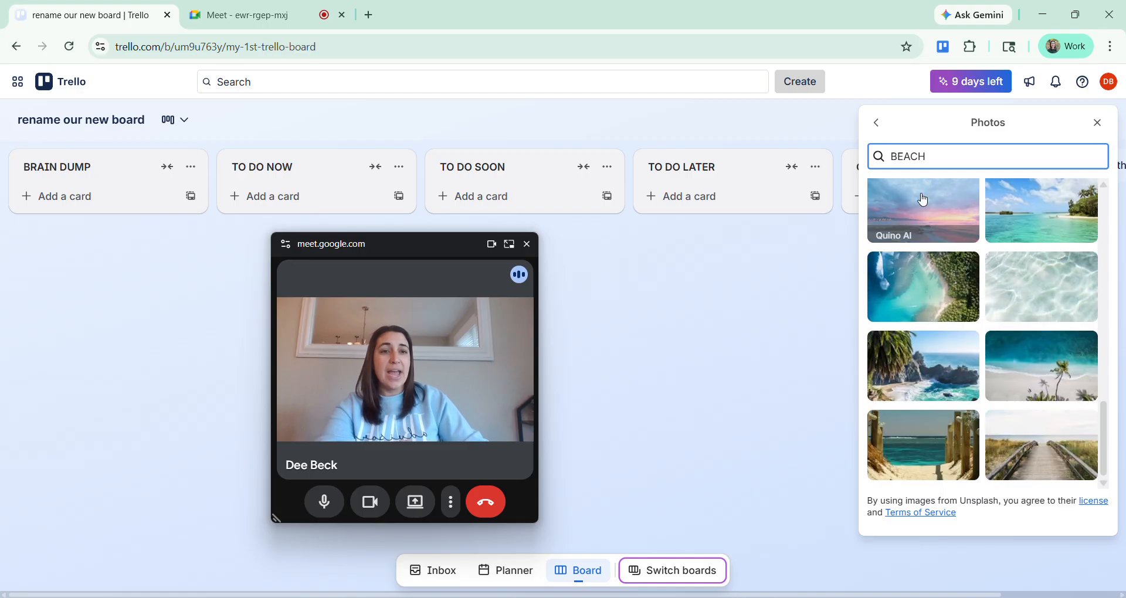
Step: Search the background photos for "COSTA RICA", set the sunset palm-tree beach photo as the board background and close the board menu
double_click(922, 160)
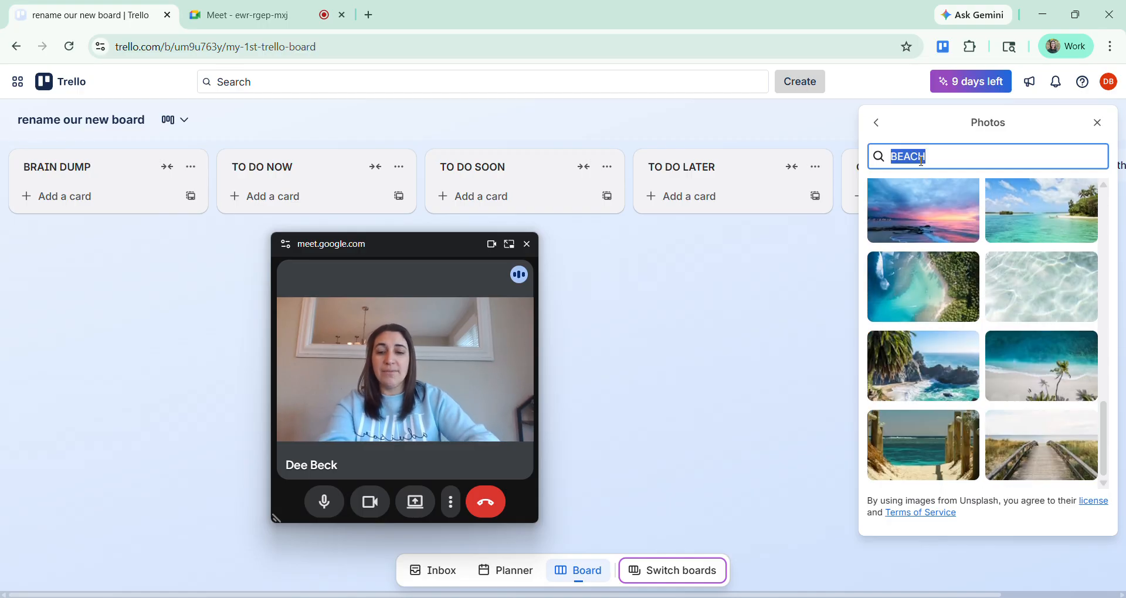
type("COSTA RICA")
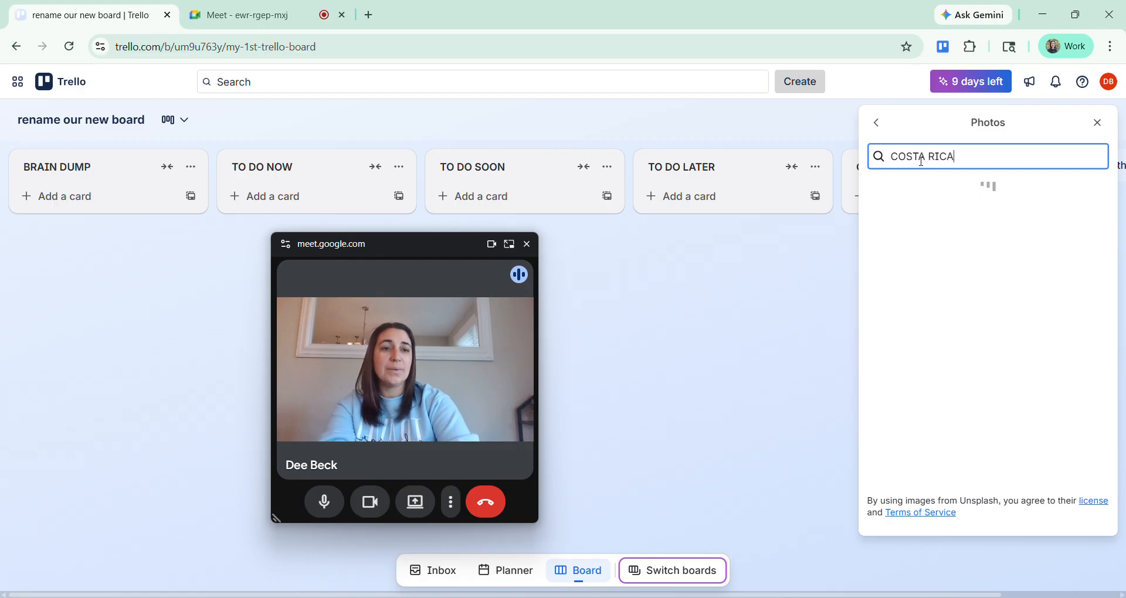
scroll(1027, 227, "down", 4)
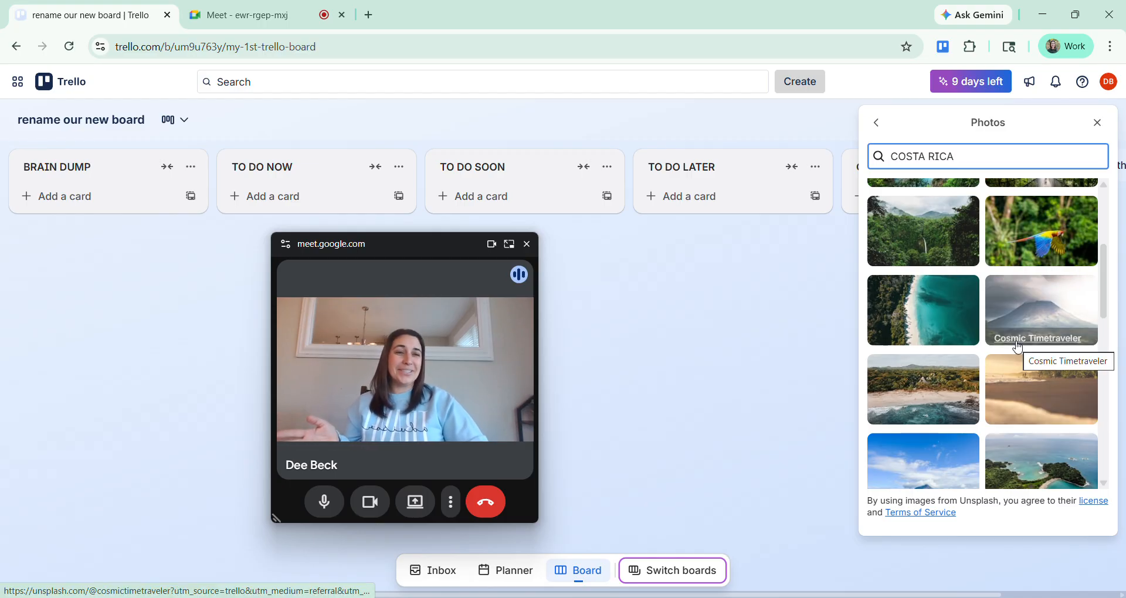
scroll(1021, 346, "down", 3)
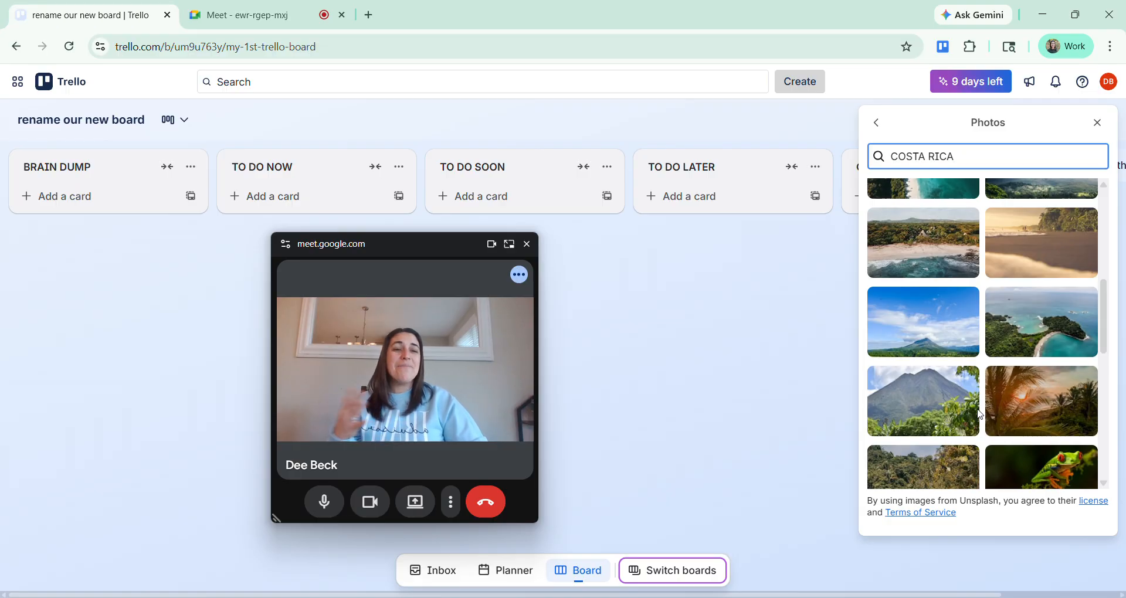
left_click(1063, 402)
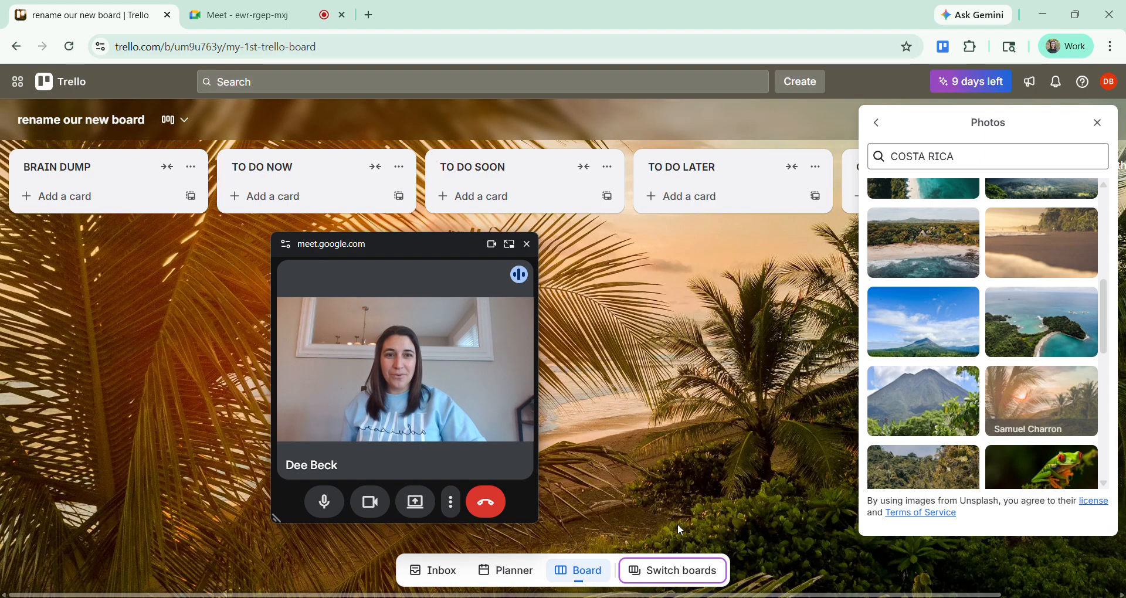
left_click(719, 372)
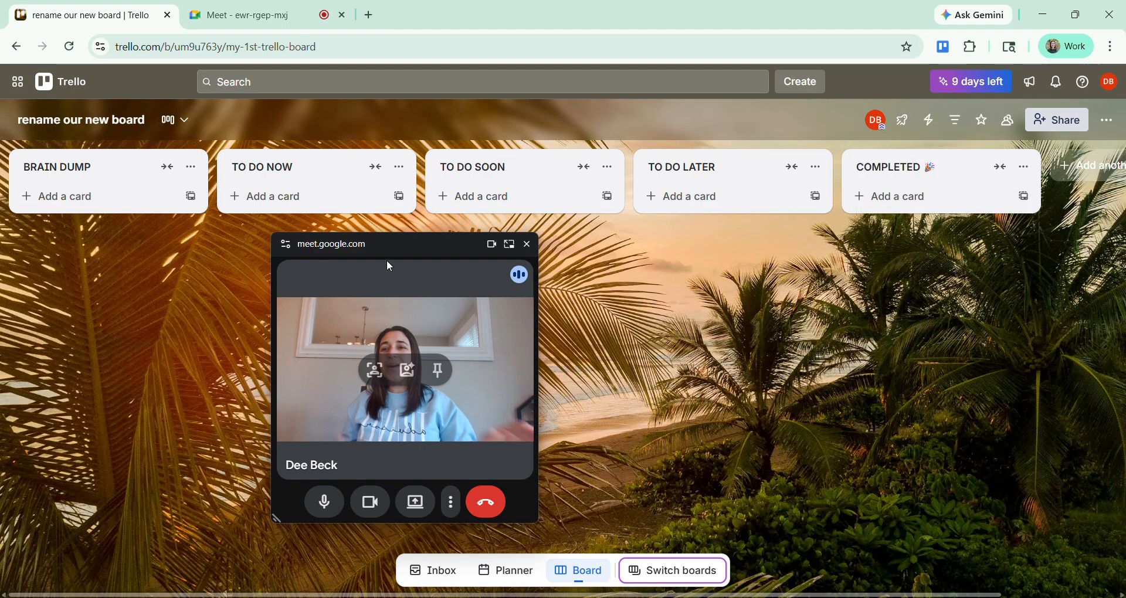
left_click(91, 125)
left_click(667, 324)
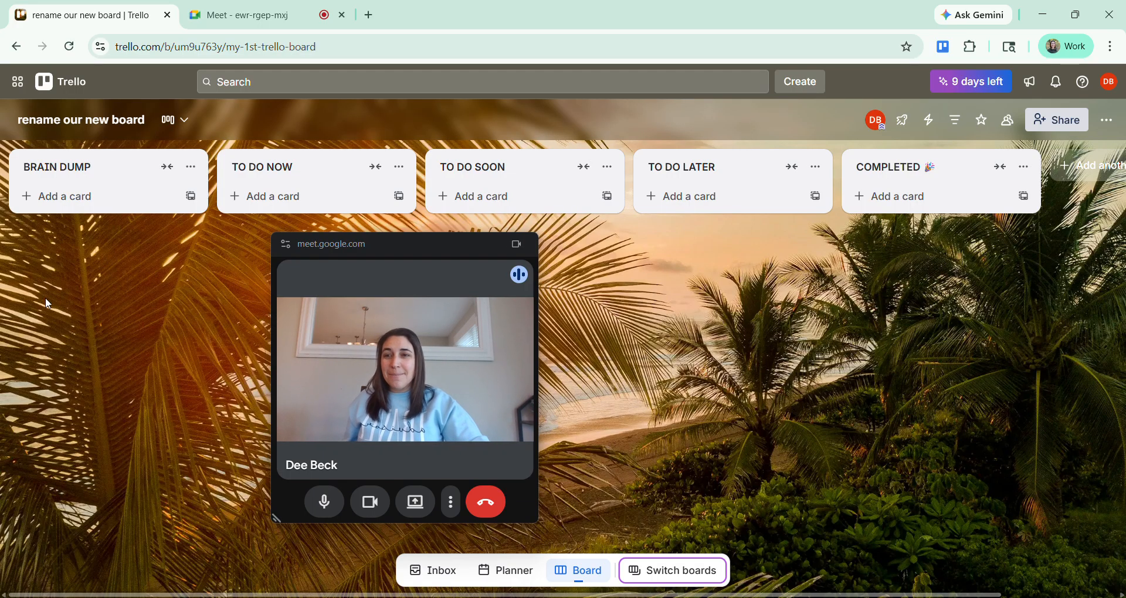
Step: Add the cards "CALL CLIENT BACK", "RENEW MEMBERSHIPS" and "PRINT NEW BUSINESS CARDS" to the BRAIN DUMP list
left_click(81, 205)
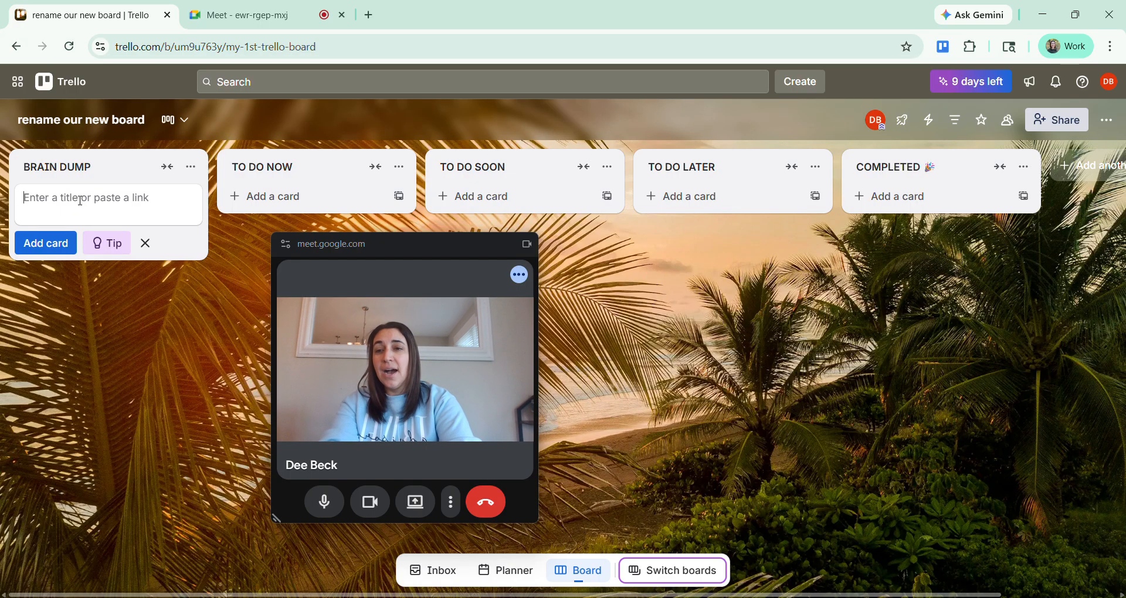
type("CALL CLIENT BACK")
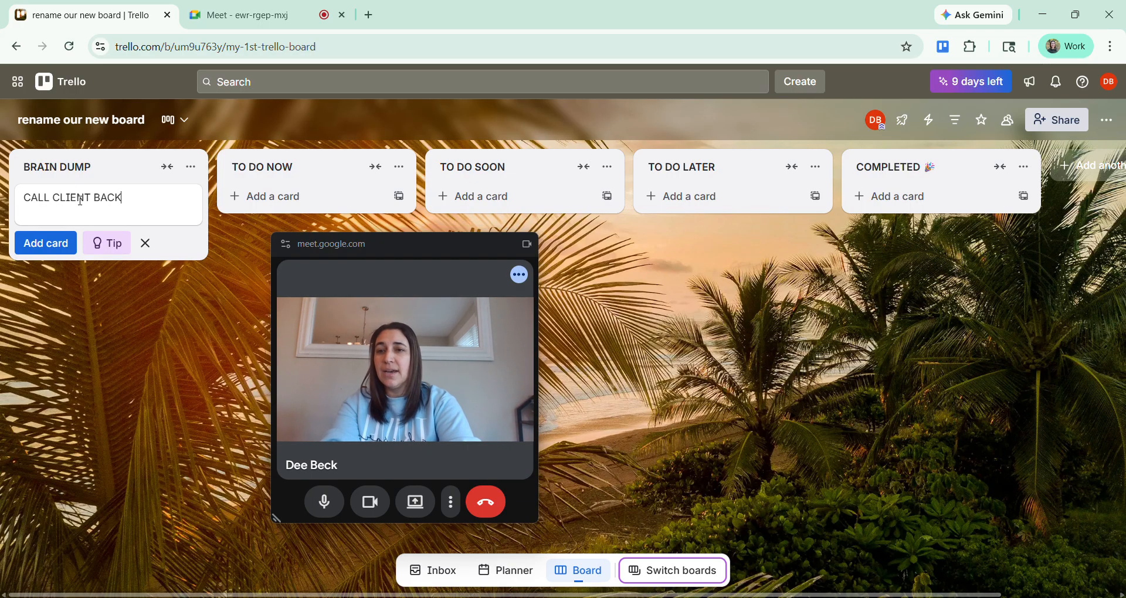
key("Return")
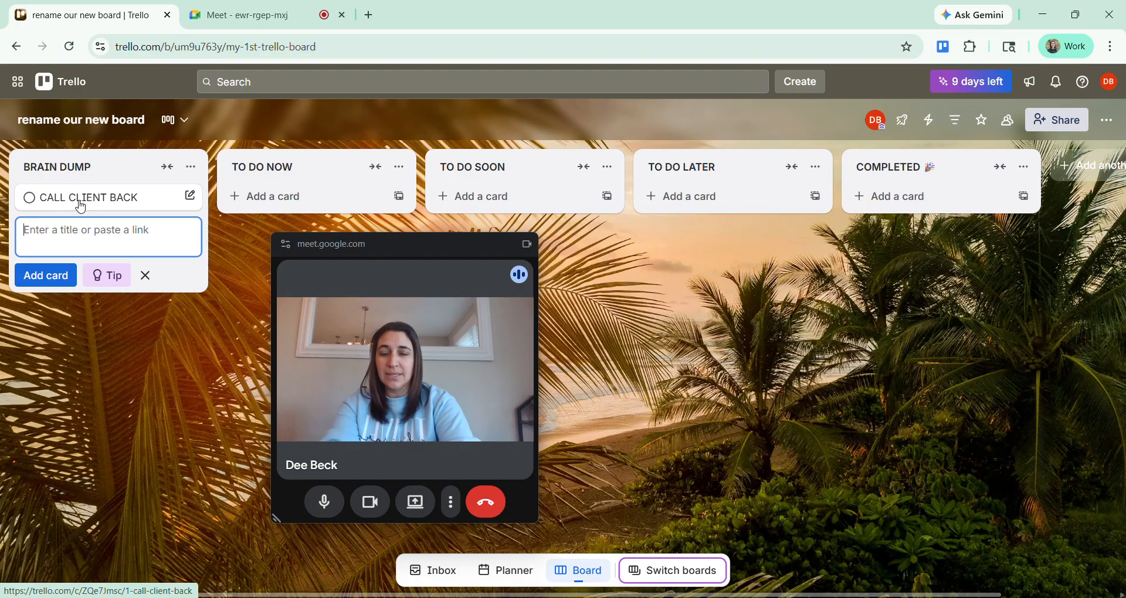
type("RENEW MEMBERSHIPS")
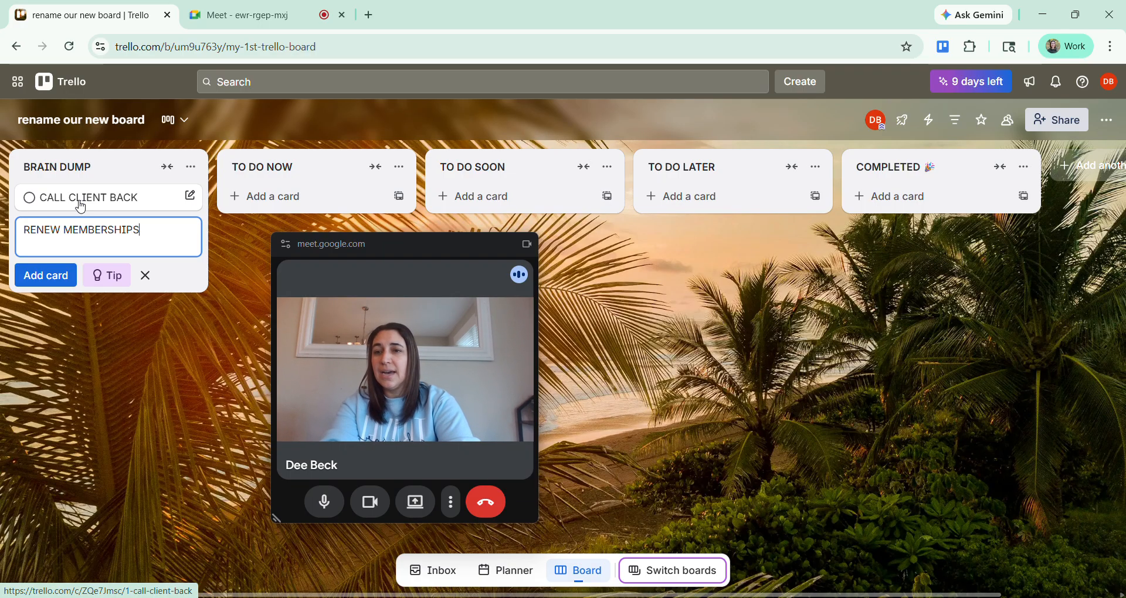
key("Return")
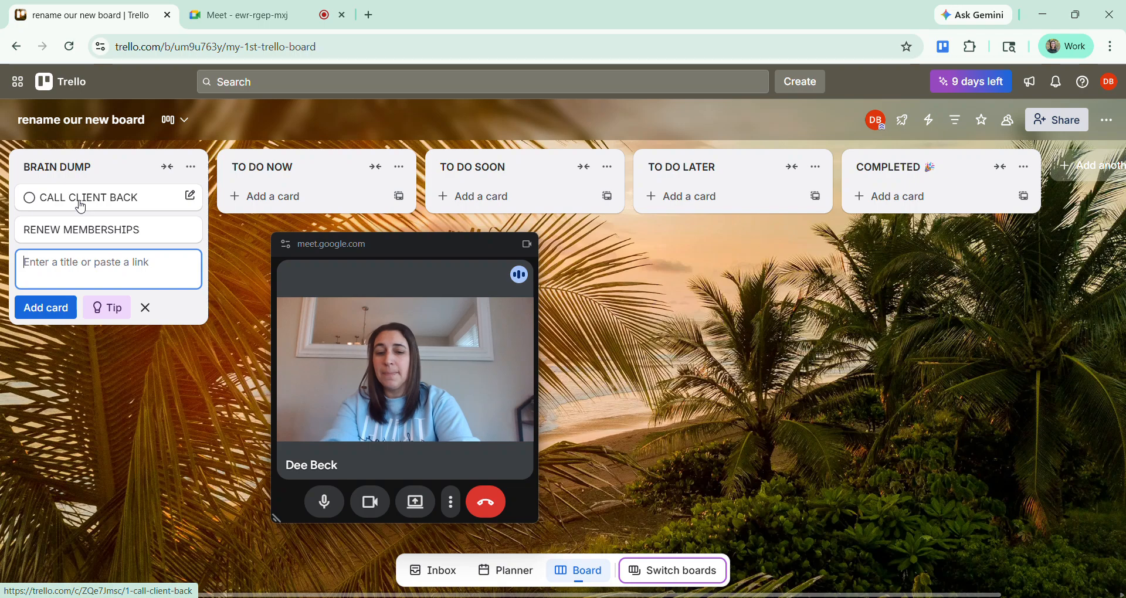
type("PRINT")
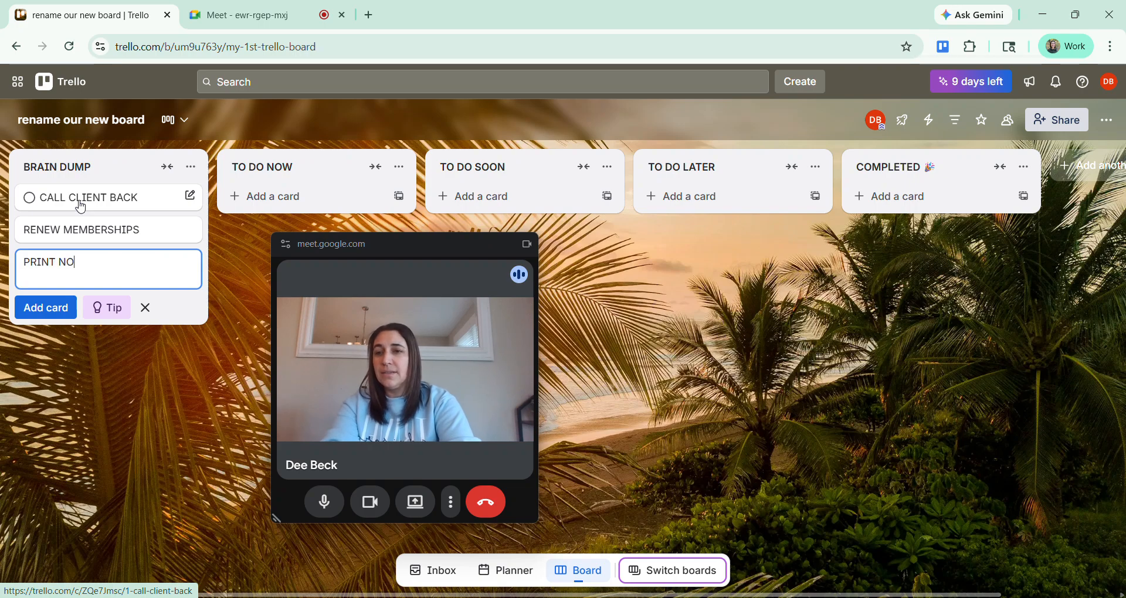
type(" NEW BUSINESS")
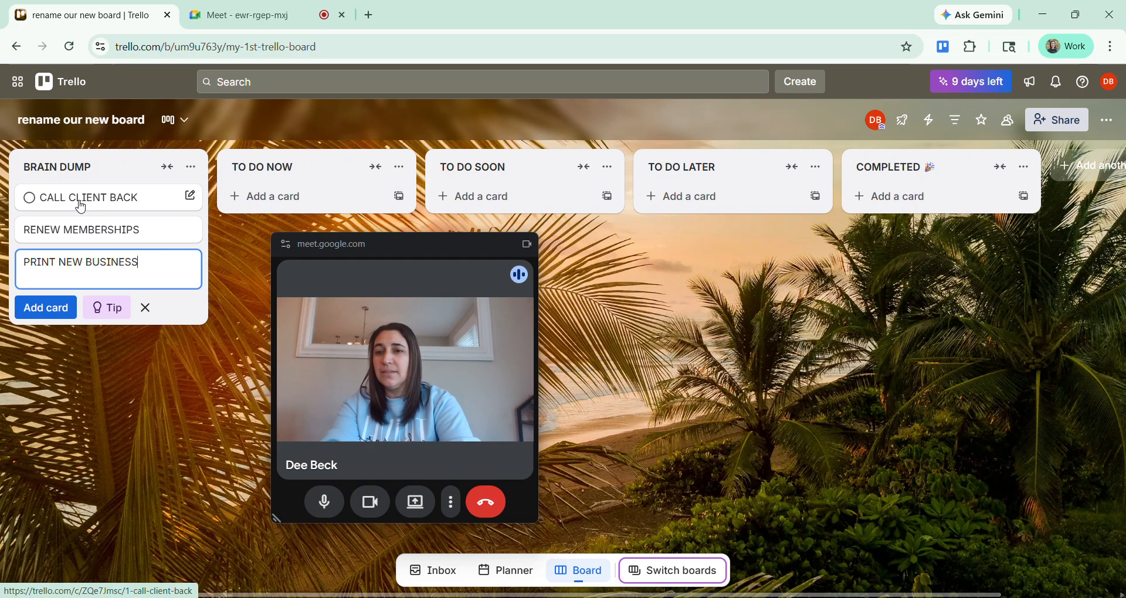
type(" CARDS")
key("Return")
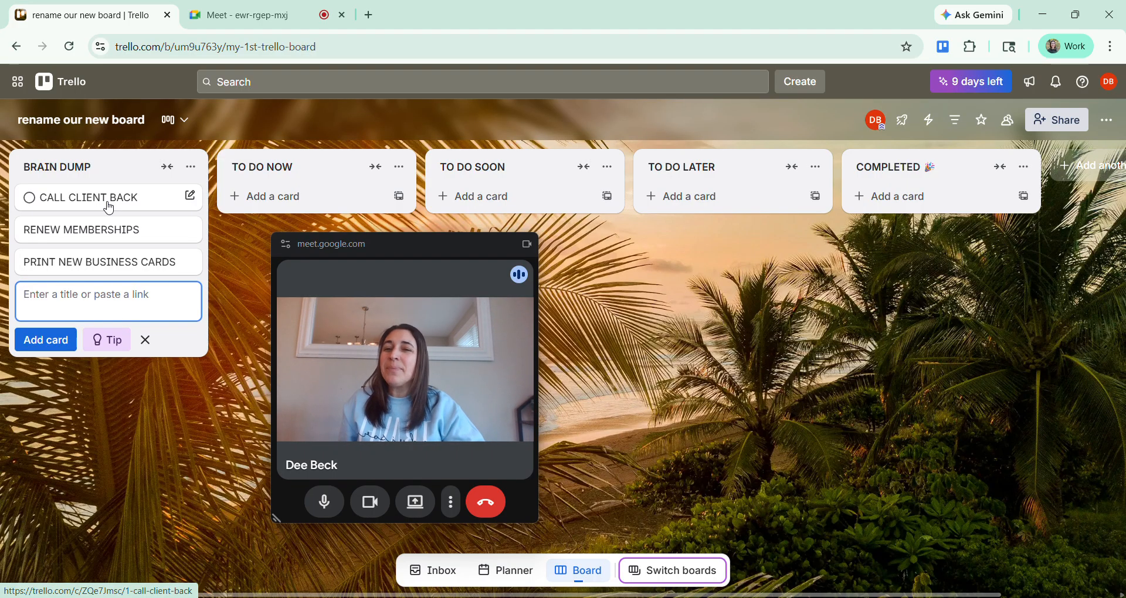
left_click(291, 170)
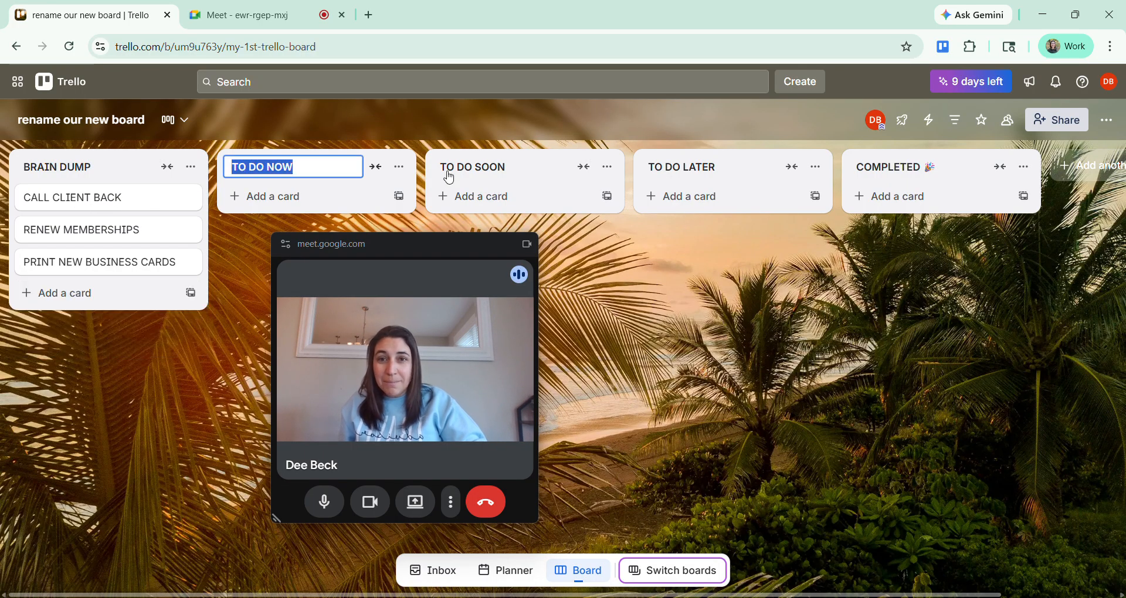
left_click(494, 169)
left_click(661, 175)
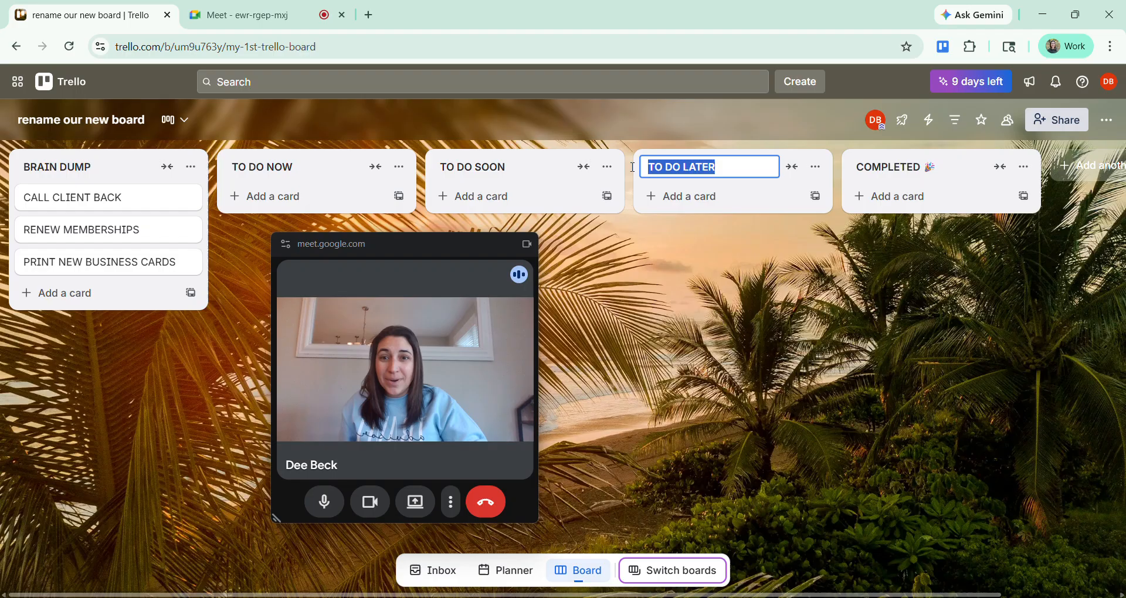
left_click(612, 319)
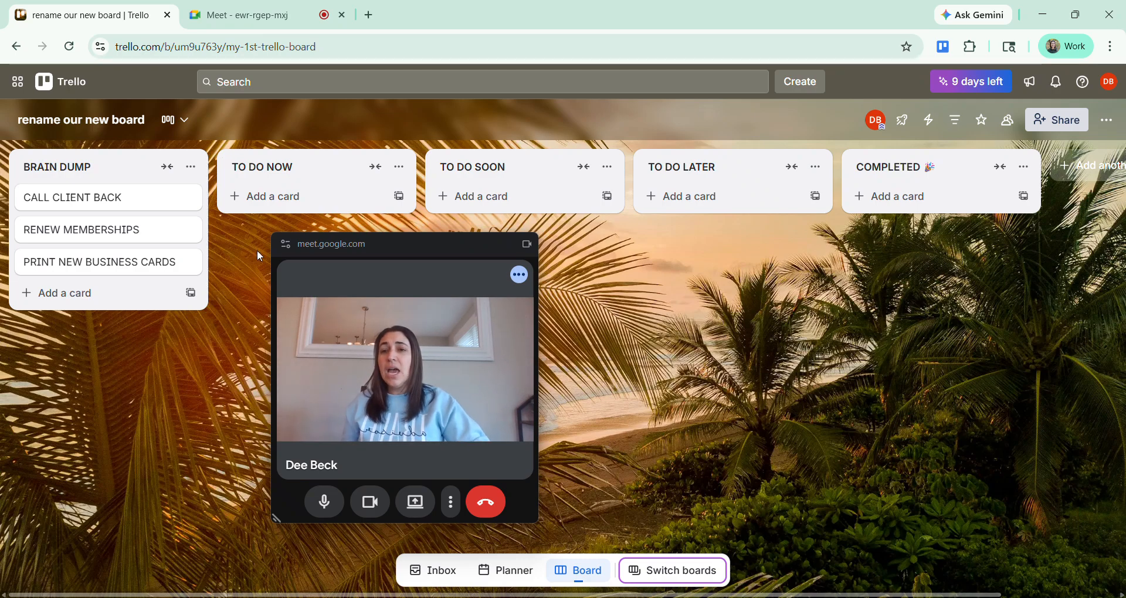
Step: Move CALL CLIENT BACK to TO DO NOW, RENEW MEMBERSHIPS to TO DO SOON and PRINT NEW BUSINESS CARDS to TO DO LATER
left_click_drag(111, 202, 331, 210)
left_click_drag(141, 205, 481, 201)
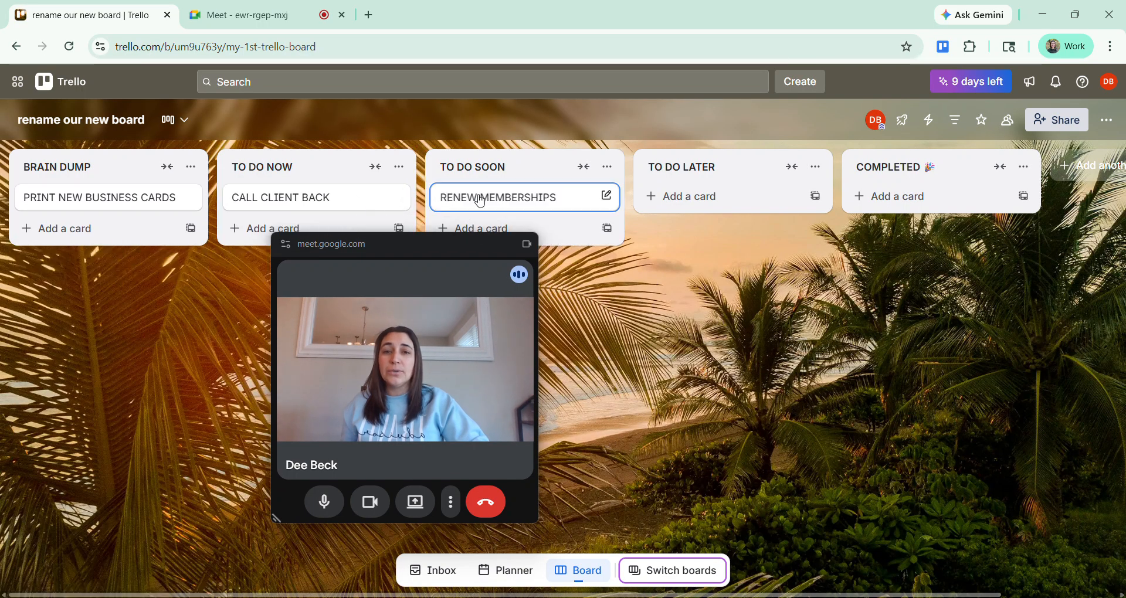
left_click_drag(88, 201, 723, 216)
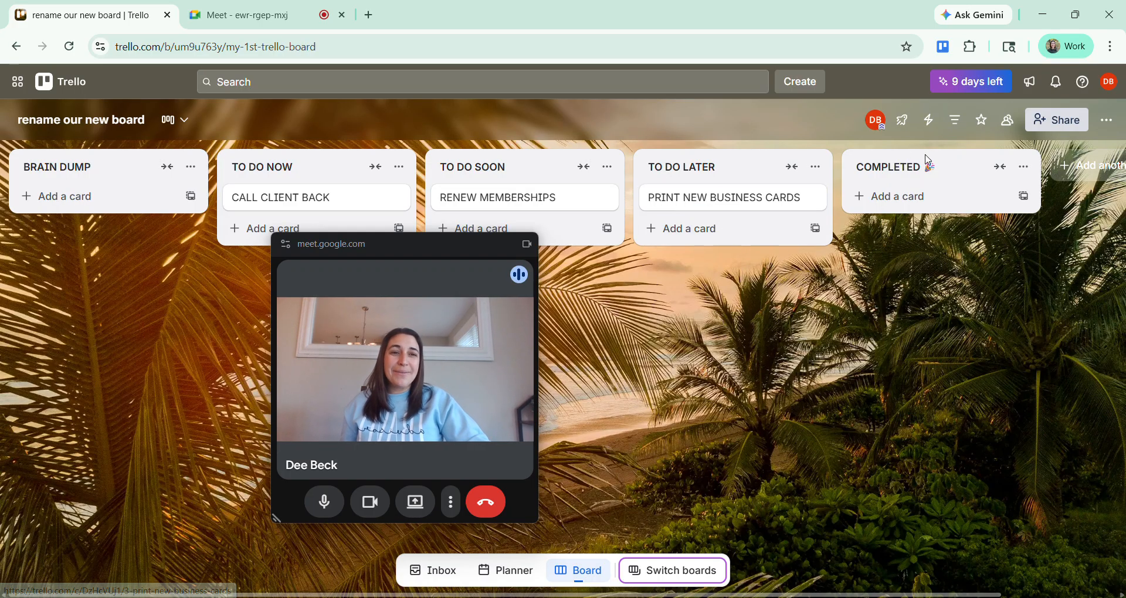
Step: Move the PRINT NEW BUSINESS CARDS card from TO DO LATER to the COMPLETED list, leaving the list's title as is
left_click_drag(723, 199, 931, 199)
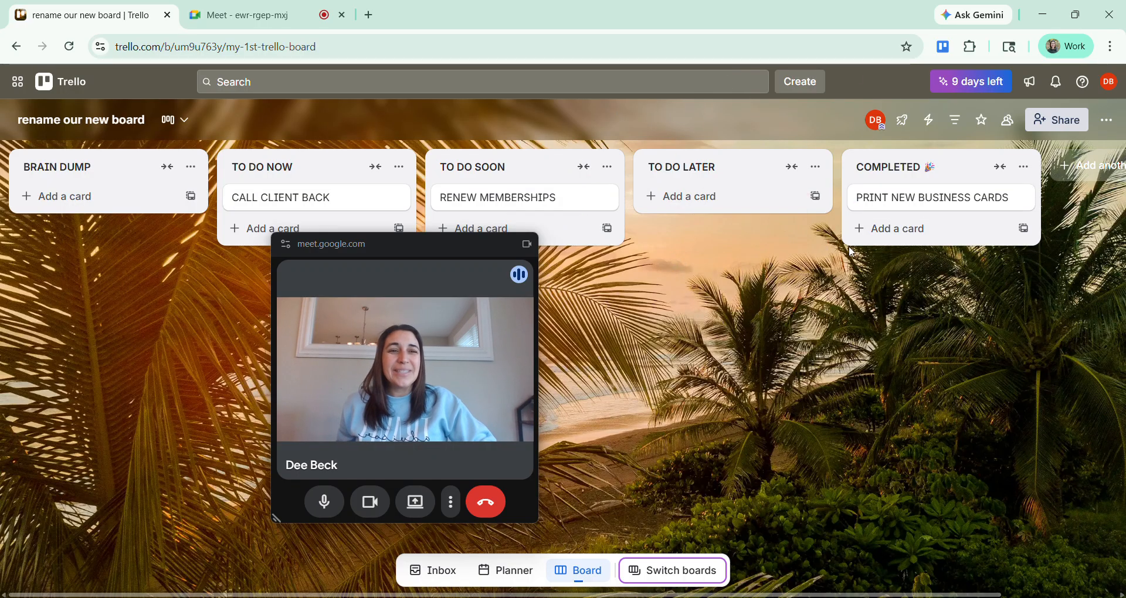
left_click(928, 172)
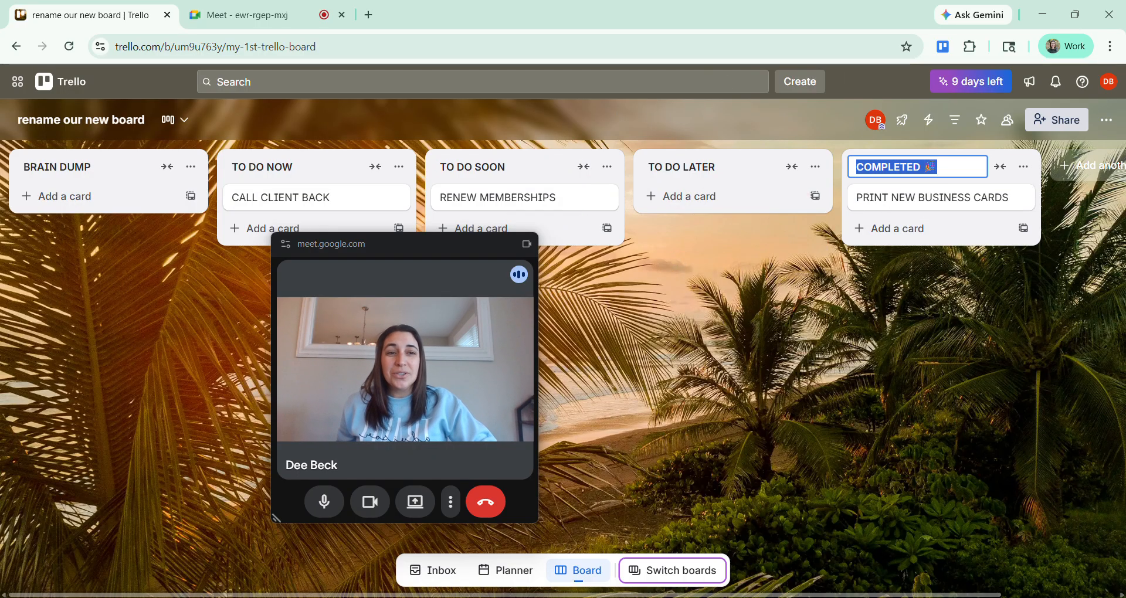
left_click(939, 166)
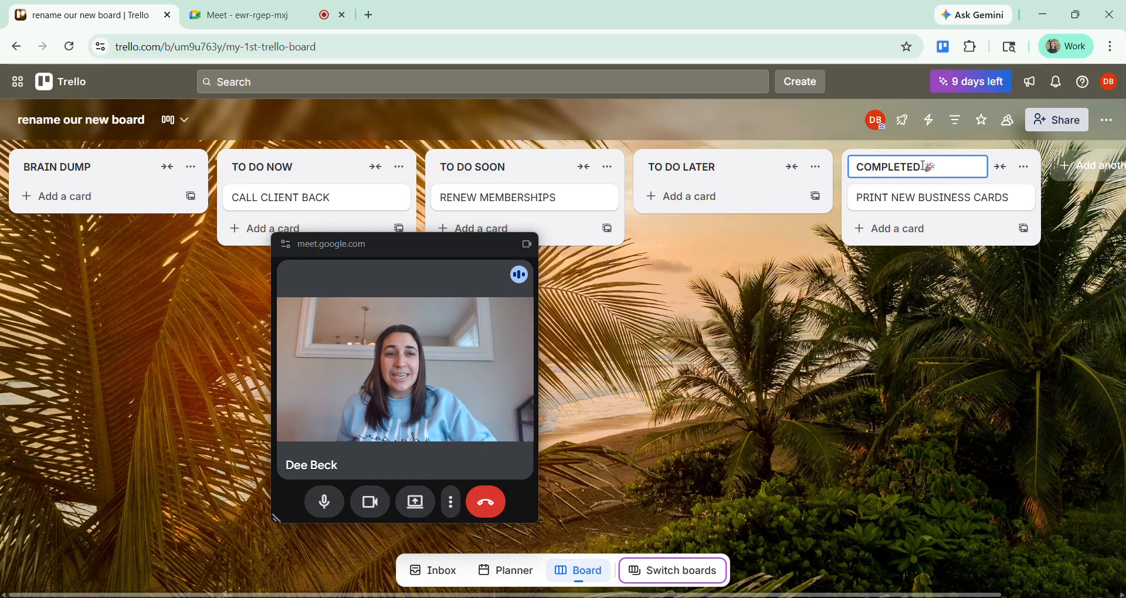
left_click(863, 379)
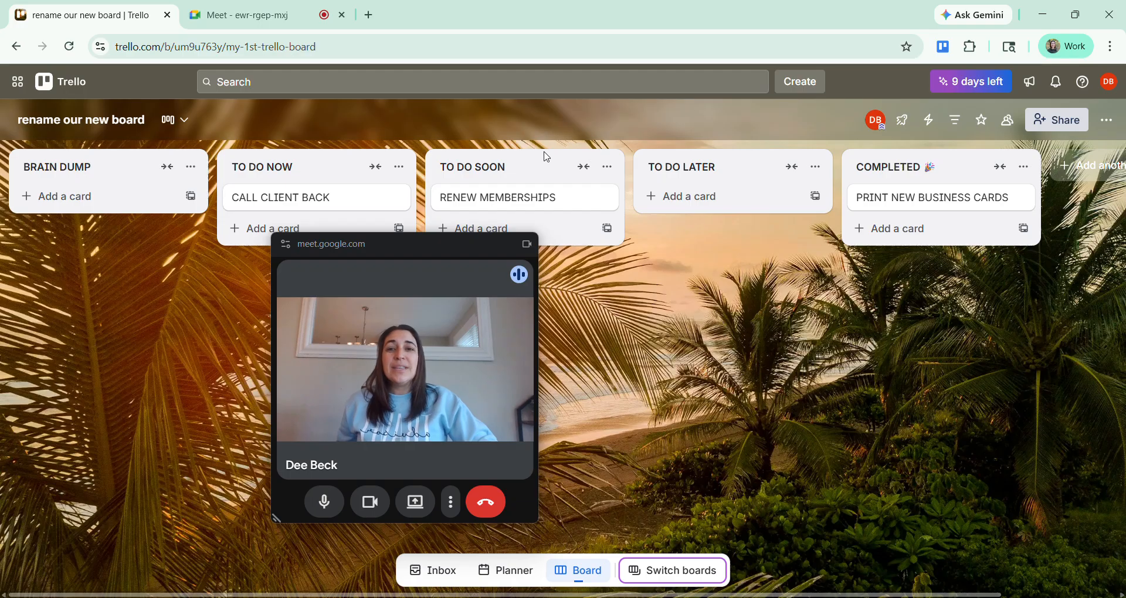
Step: Open the PRINT NEW BUSINESS CARDS card to view its details and activity, and close it again
left_click(959, 209)
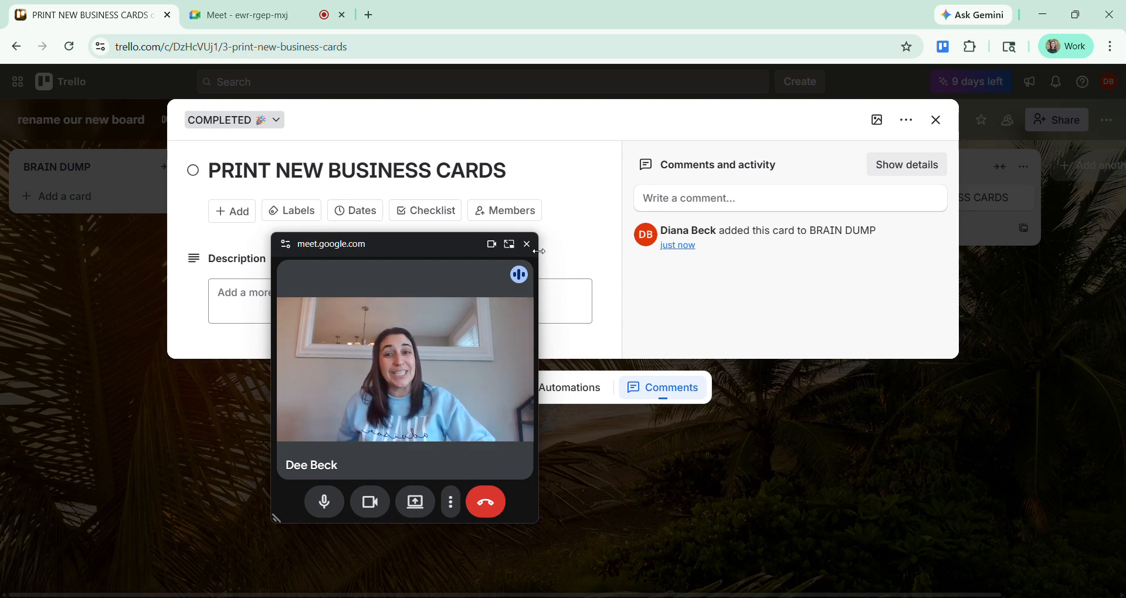
left_click(937, 121)
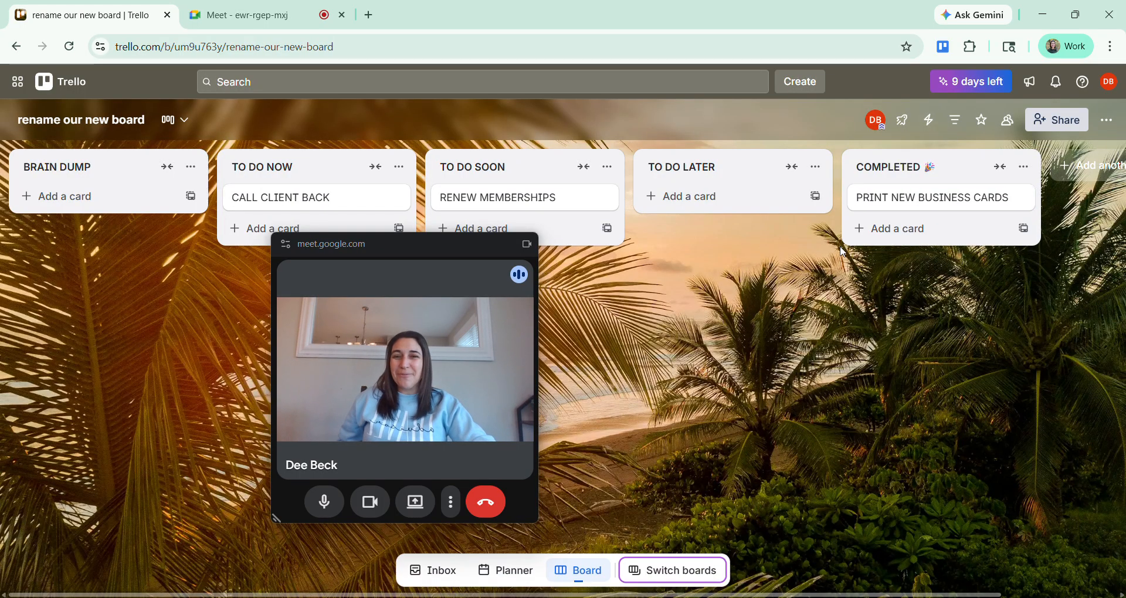